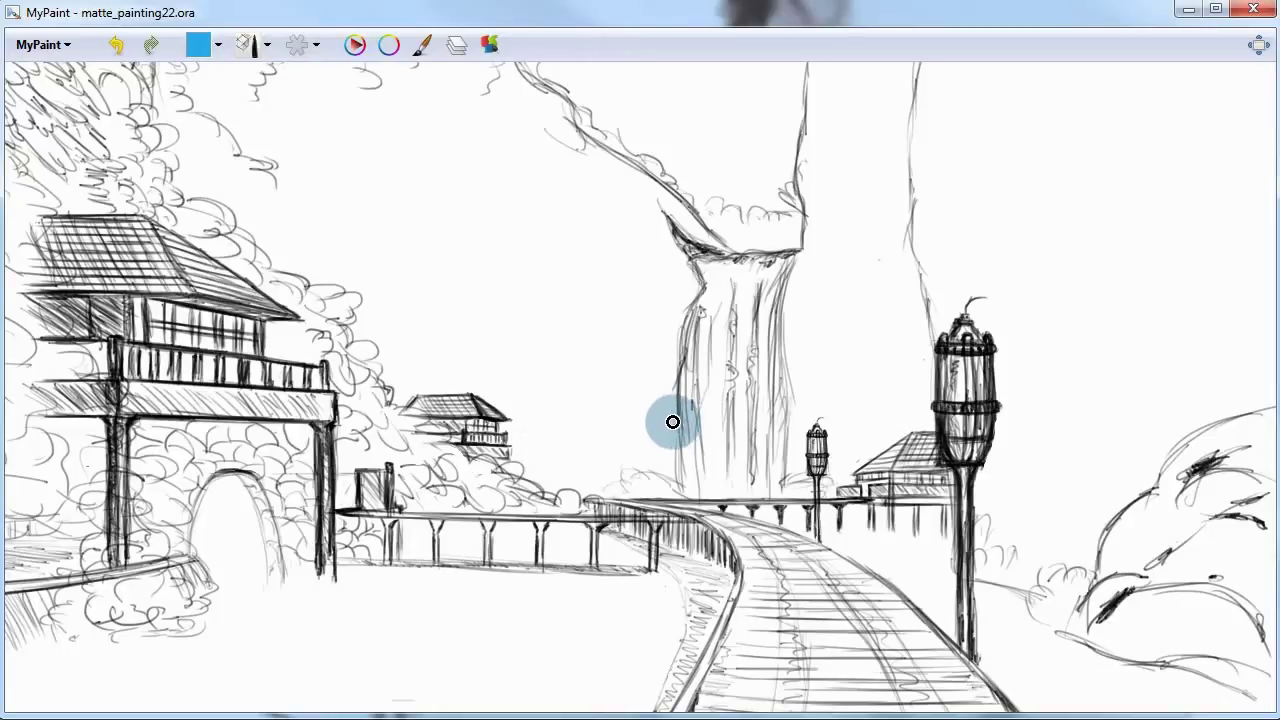
- Zoom in and out on the walkway sketch, then rotate the view slightly
scroll(670, 418, "down", 2)
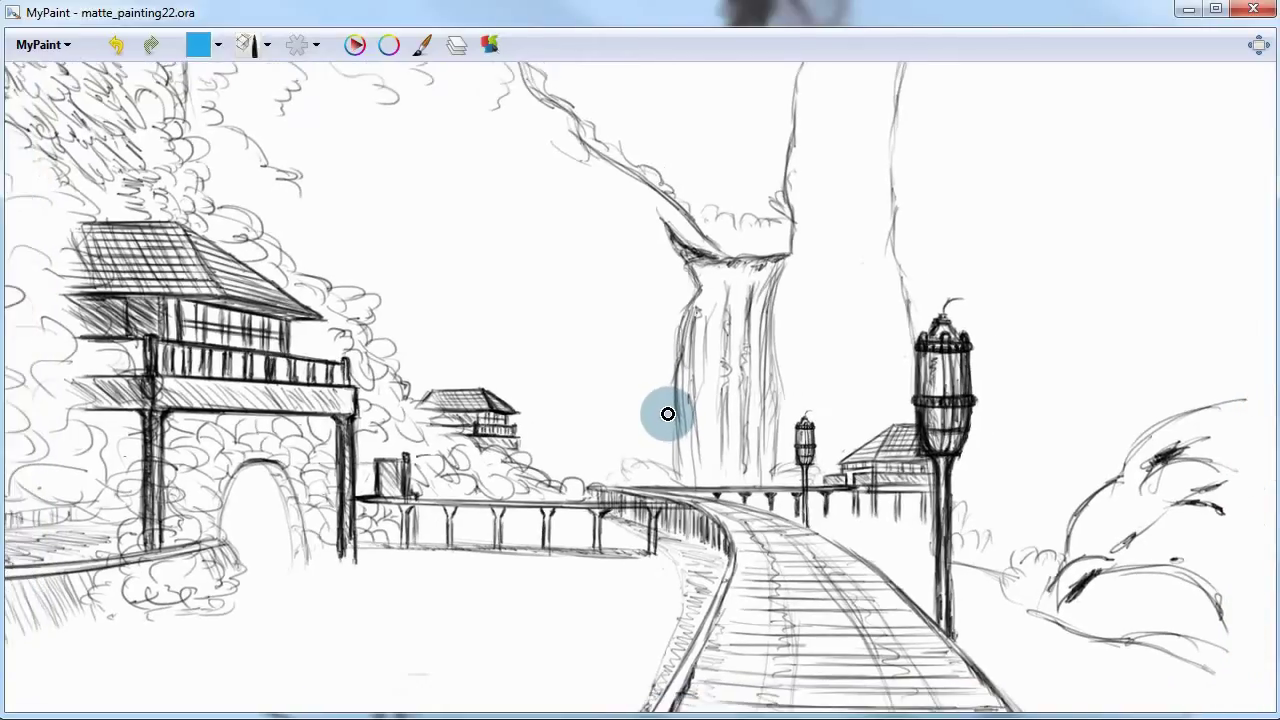
scroll(668, 414, "down", 1)
scroll(666, 403, "down", 1)
scroll(663, 400, "down", 1)
scroll(660, 394, "down", 1)
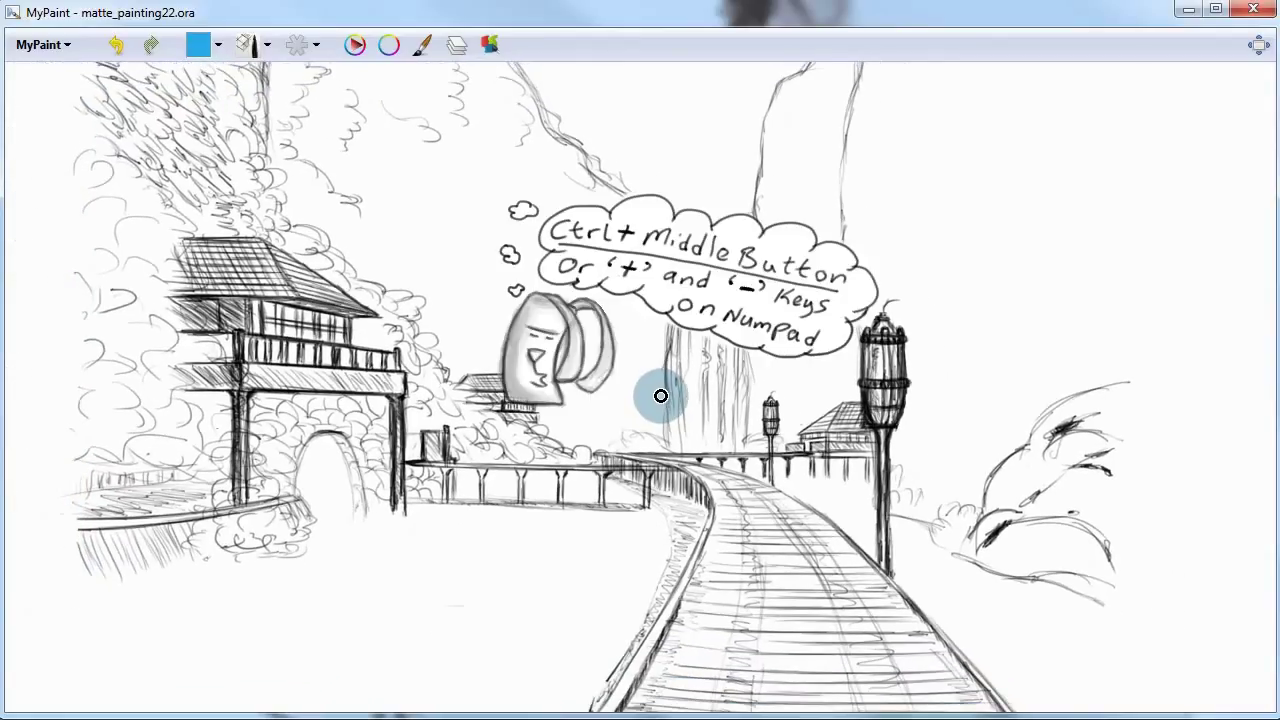
scroll(662, 394, "up", 1)
scroll(667, 398, "up", 1)
scroll(675, 408, "up", 1)
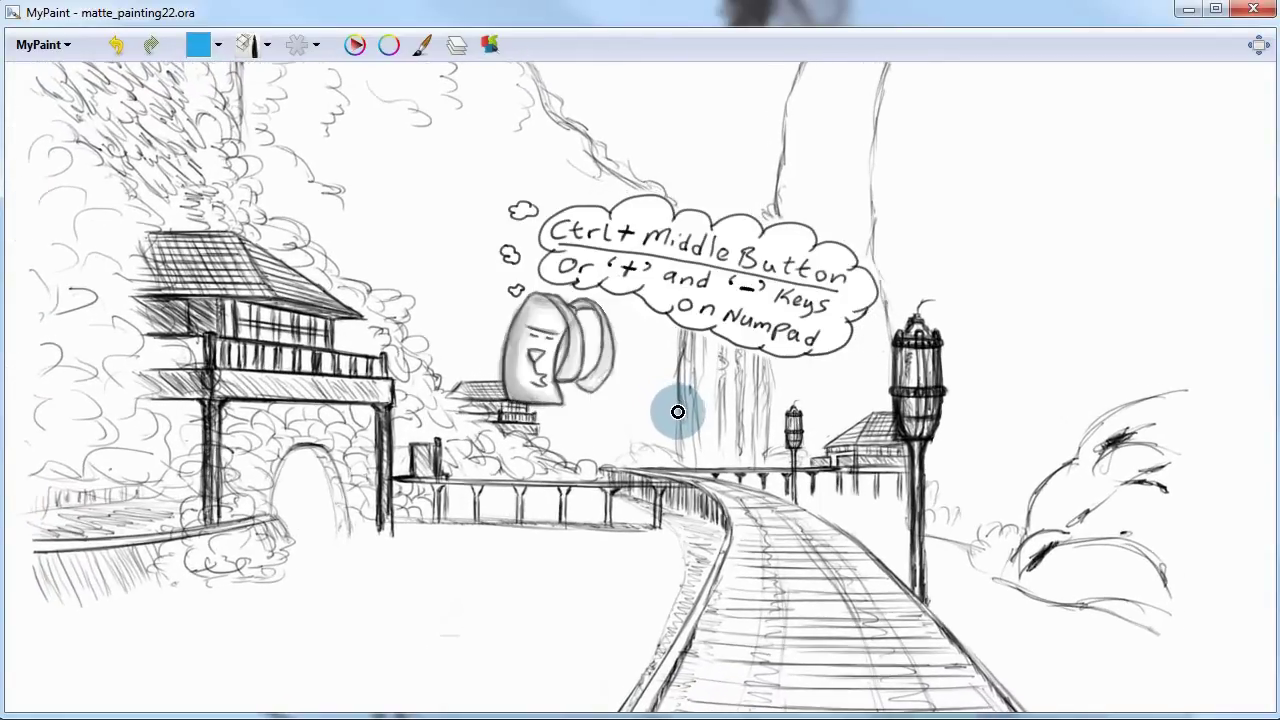
scroll(677, 412, "up", 1)
scroll(677, 411, "up", 1)
scroll(686, 423, "up", 1)
scroll(691, 431, "up", 2)
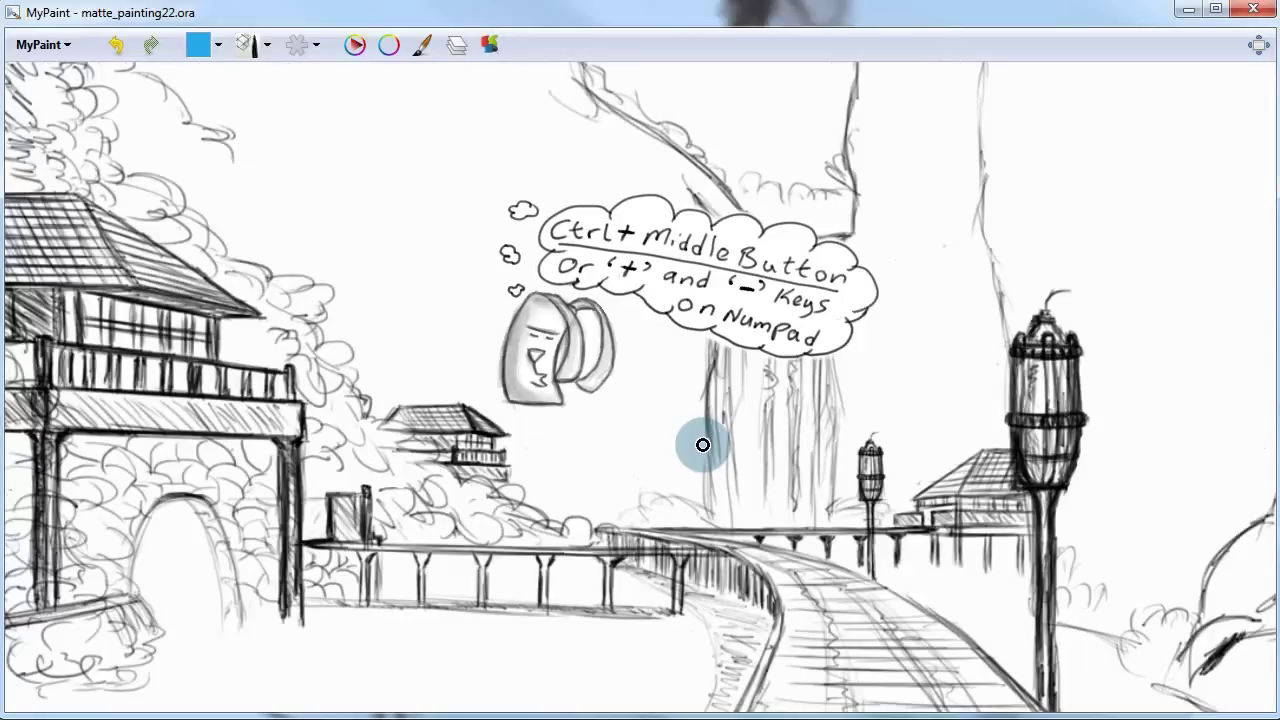
scroll(698, 437, "down", 1)
scroll(690, 429, "down", 1)
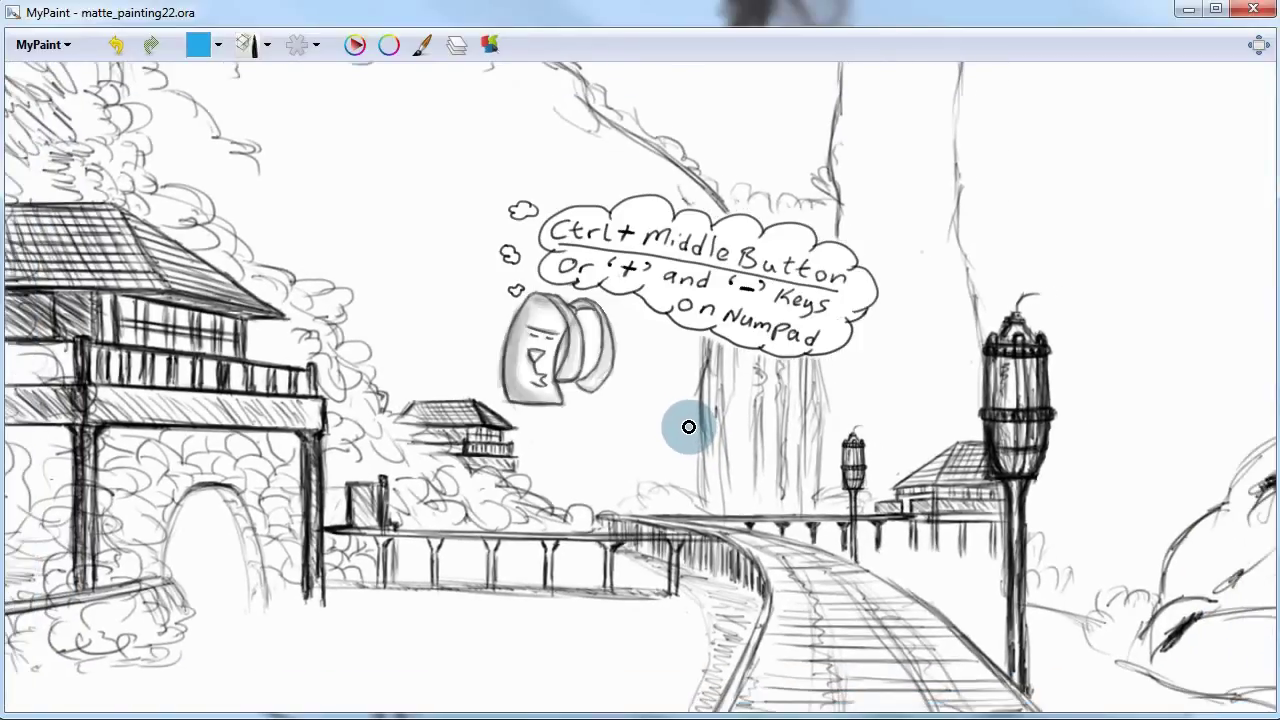
scroll(685, 420, "down", 2)
scroll(680, 414, "down", 1)
scroll(678, 410, "down", 1)
scroll(674, 400, "down", 1)
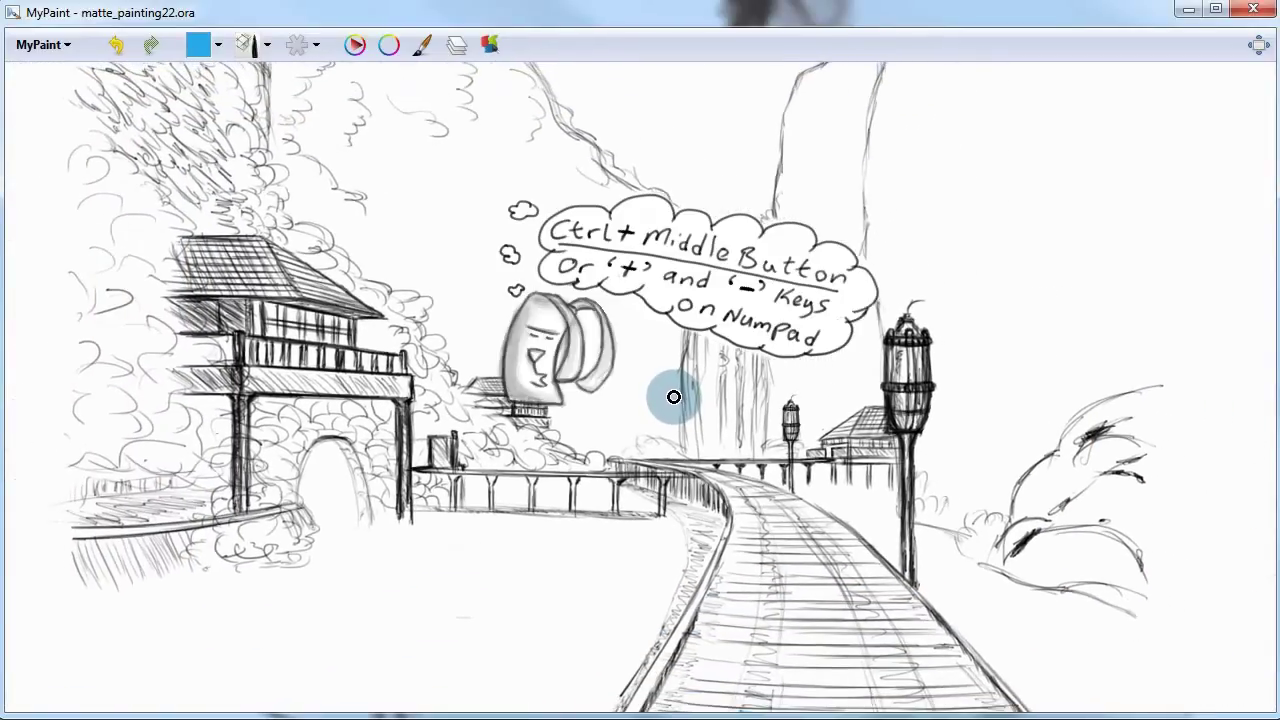
scroll(674, 397, "down", 1)
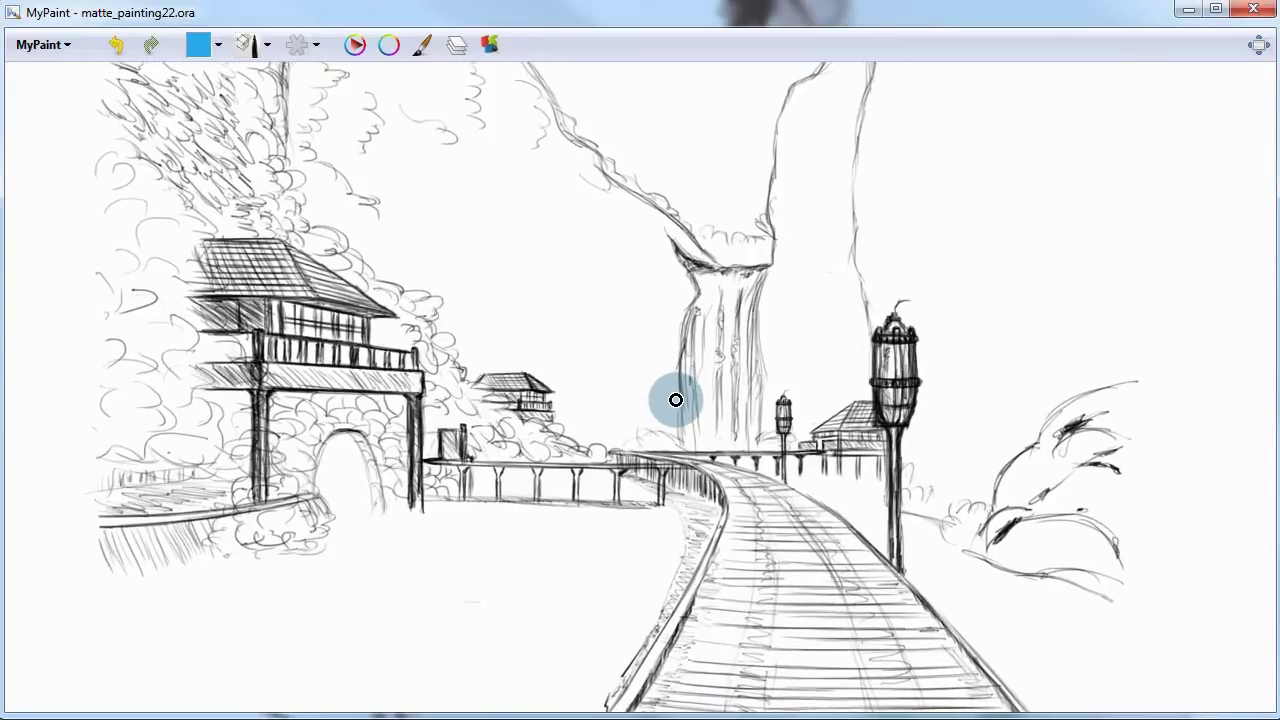
scroll(676, 401, "up", 1)
scroll(677, 406, "up", 1)
scroll(679, 410, "up", 1)
scroll(682, 413, "up", 1)
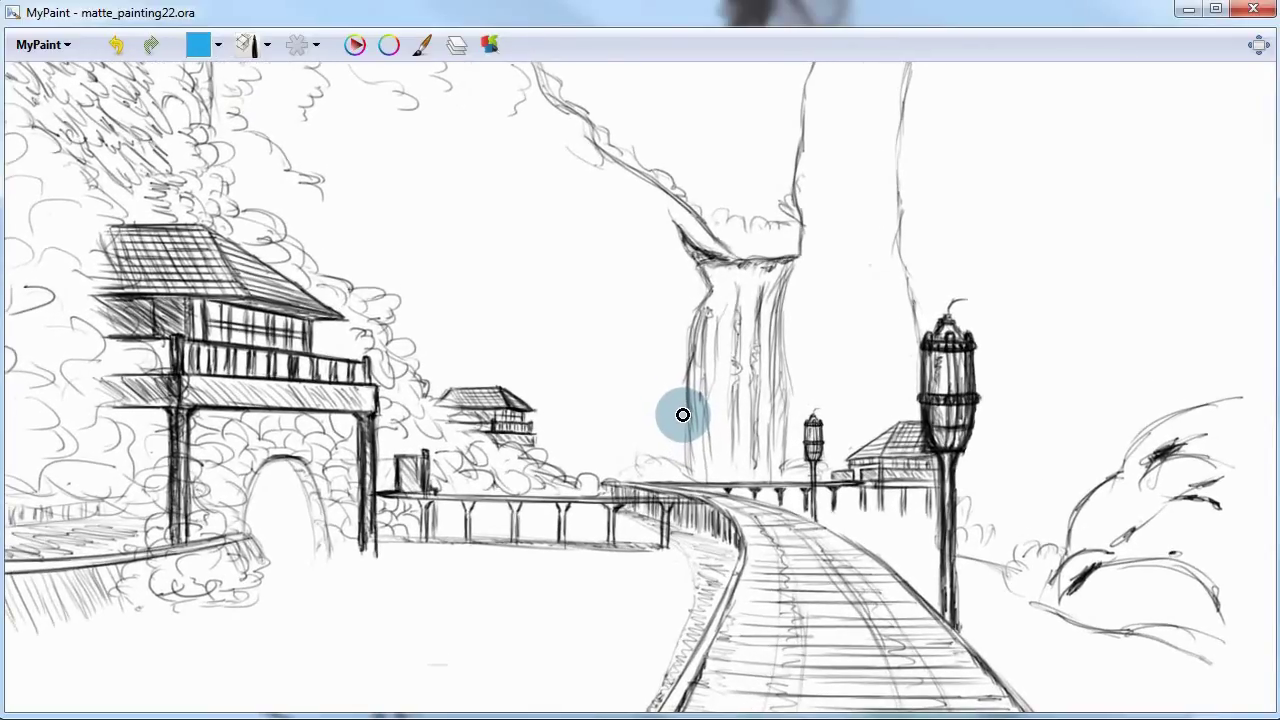
scroll(666, 390, "up", 1)
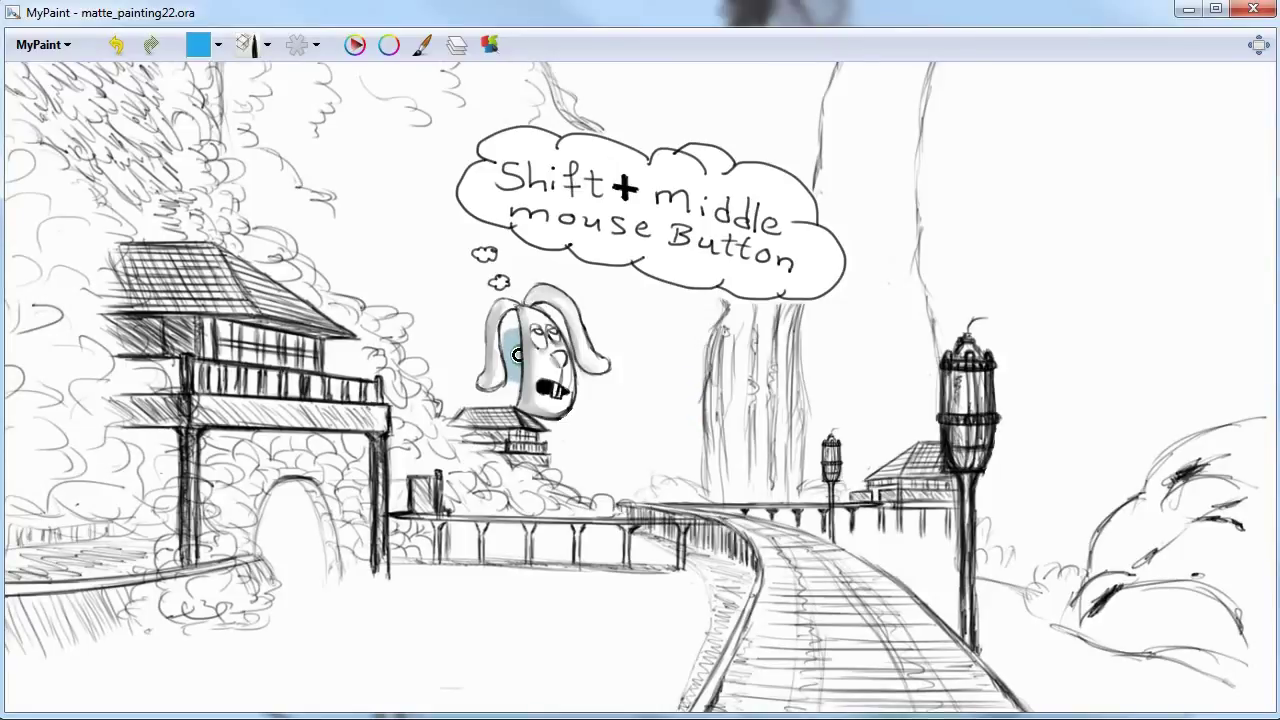
mouse_move(517, 355)
left_mouse_down()
mouse_move(520, 408)
mouse_move(517, 346)
mouse_move(606, 314)
mouse_move(549, 371)
left_mouse_up()
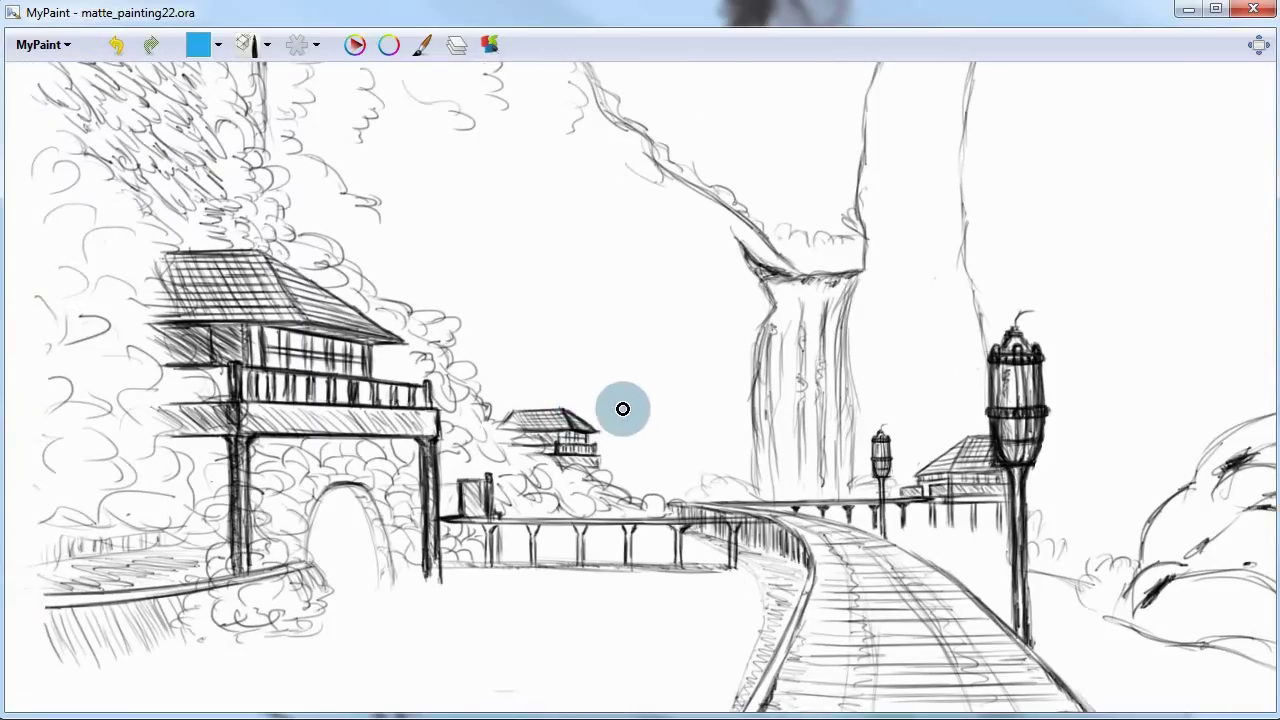
- Mirror the view horizontally and back, then flip it upside down and back
key("i")
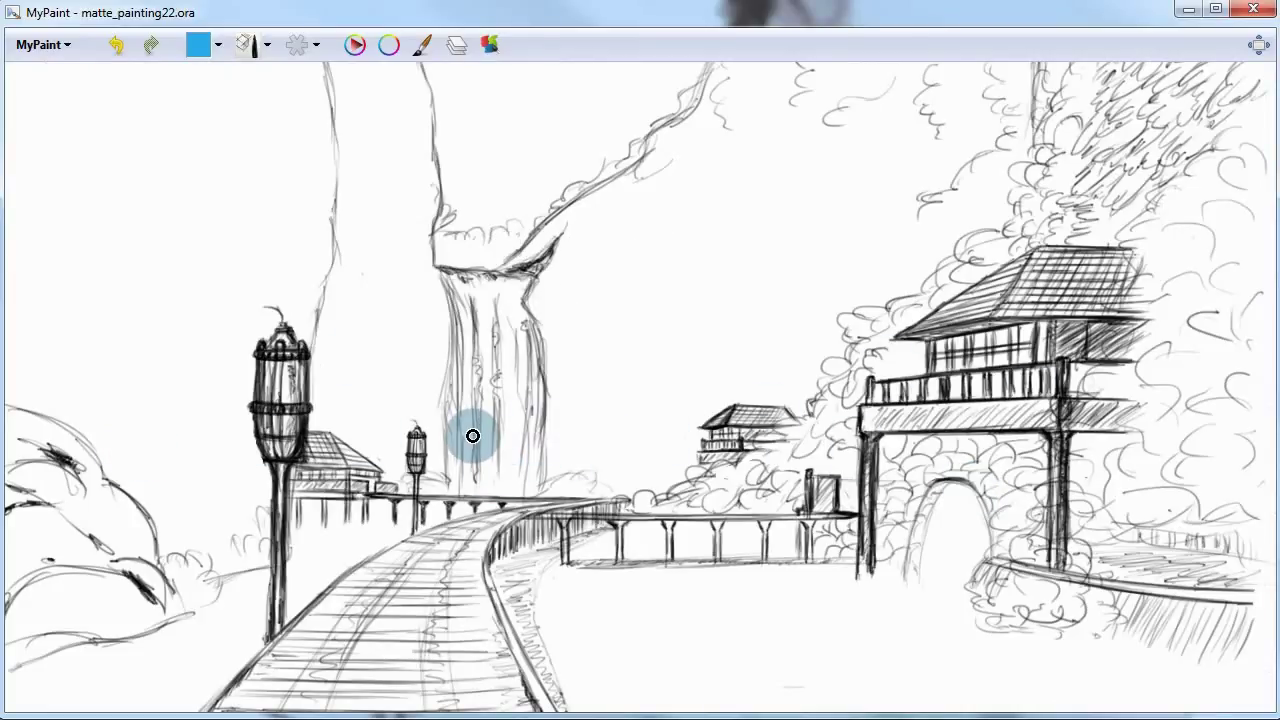
key("i")
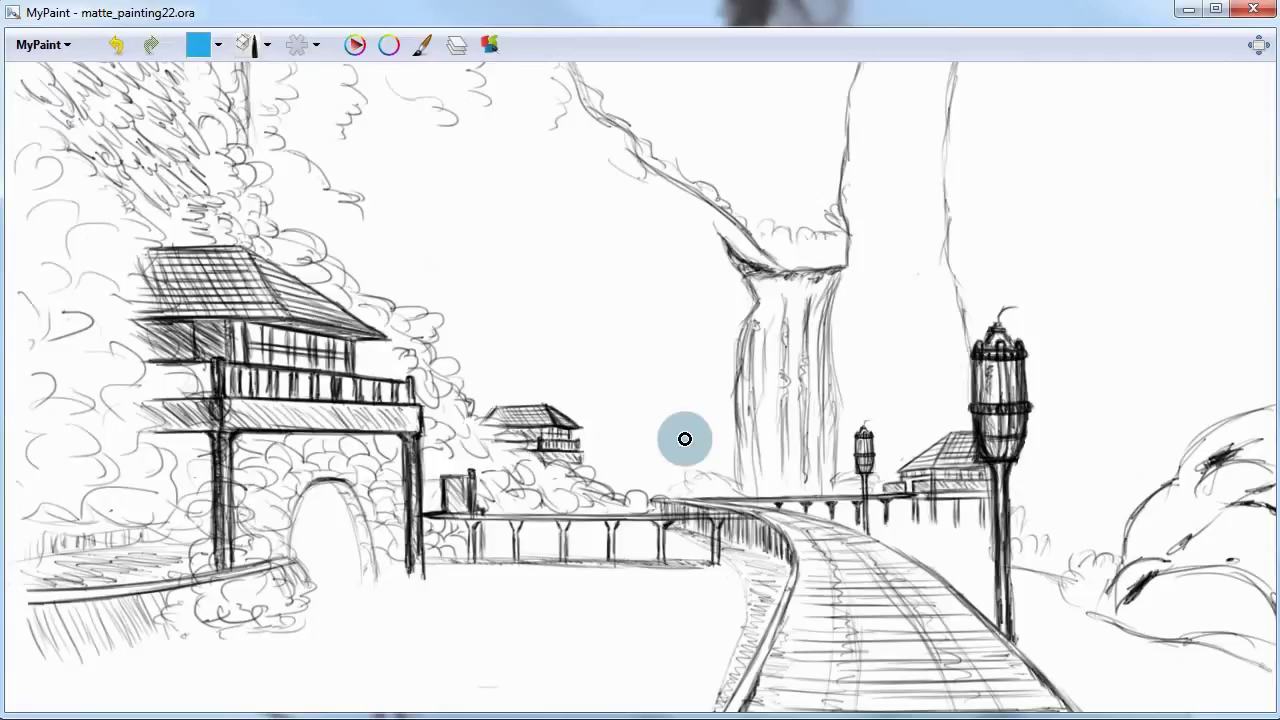
key("u")
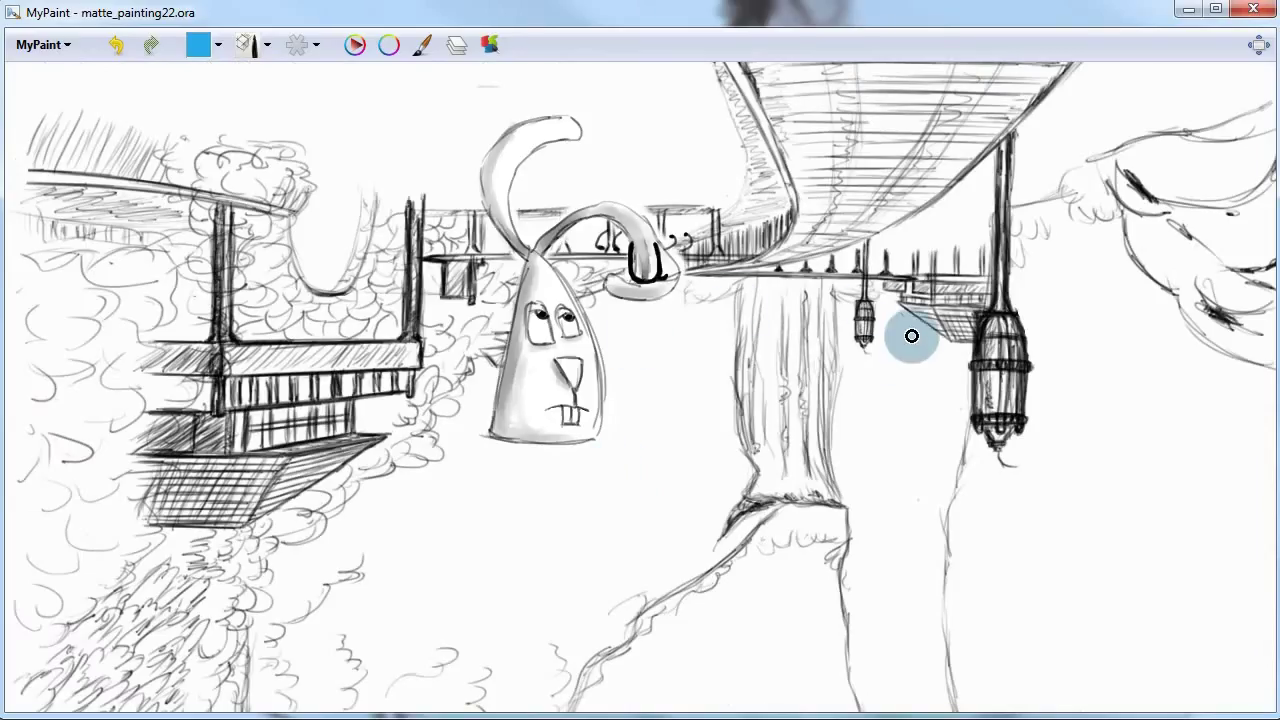
key("u")
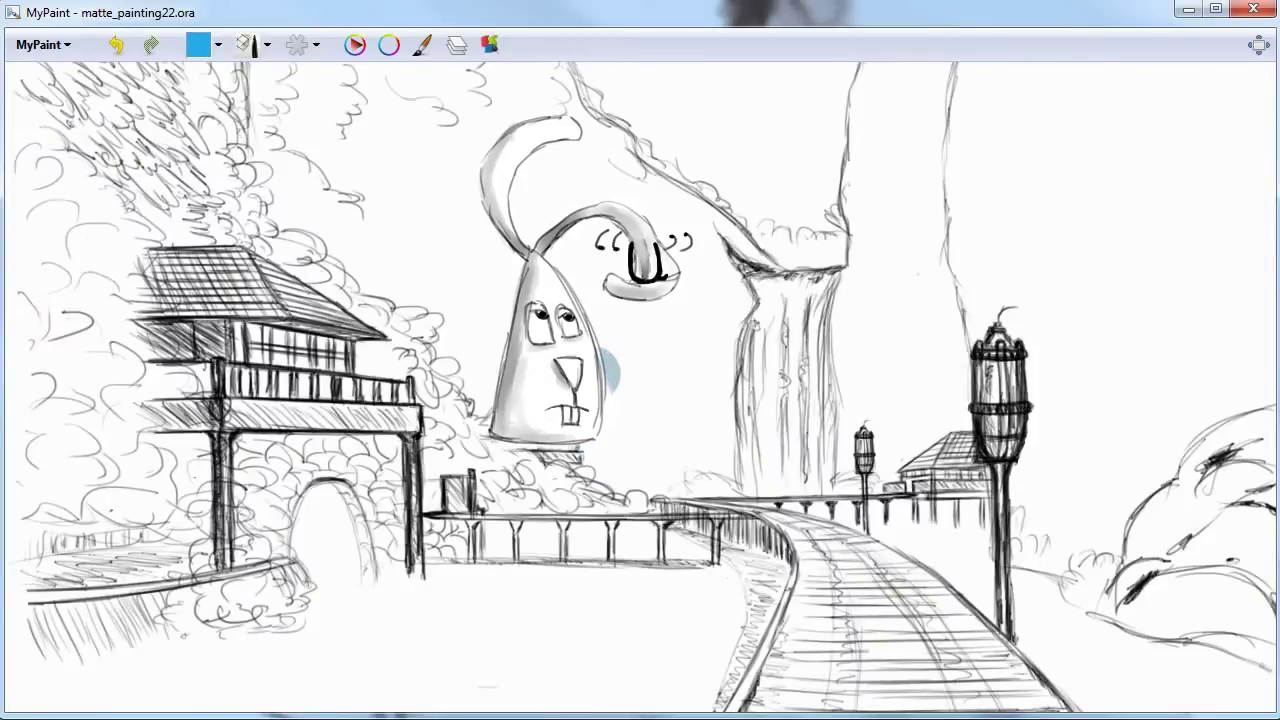
- Toggle the vertical flip upright, rotate the view a few degrees, and reset rotation with F12
key("u")
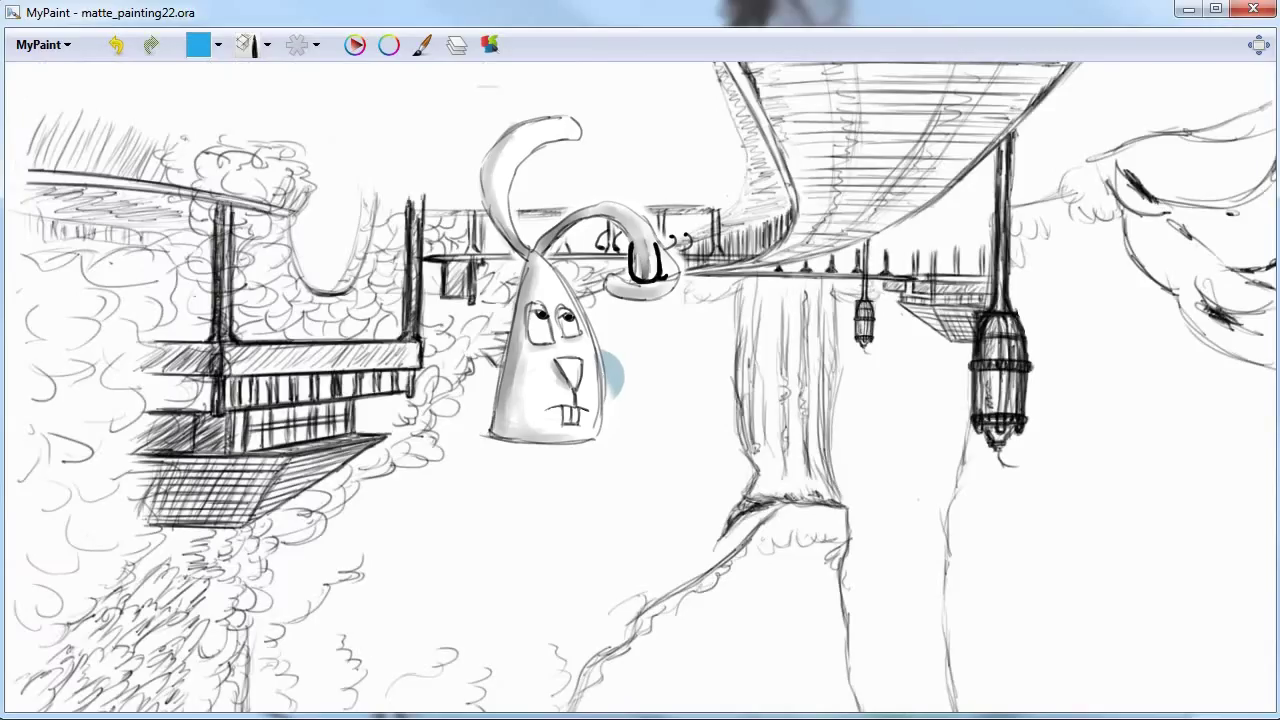
key("u")
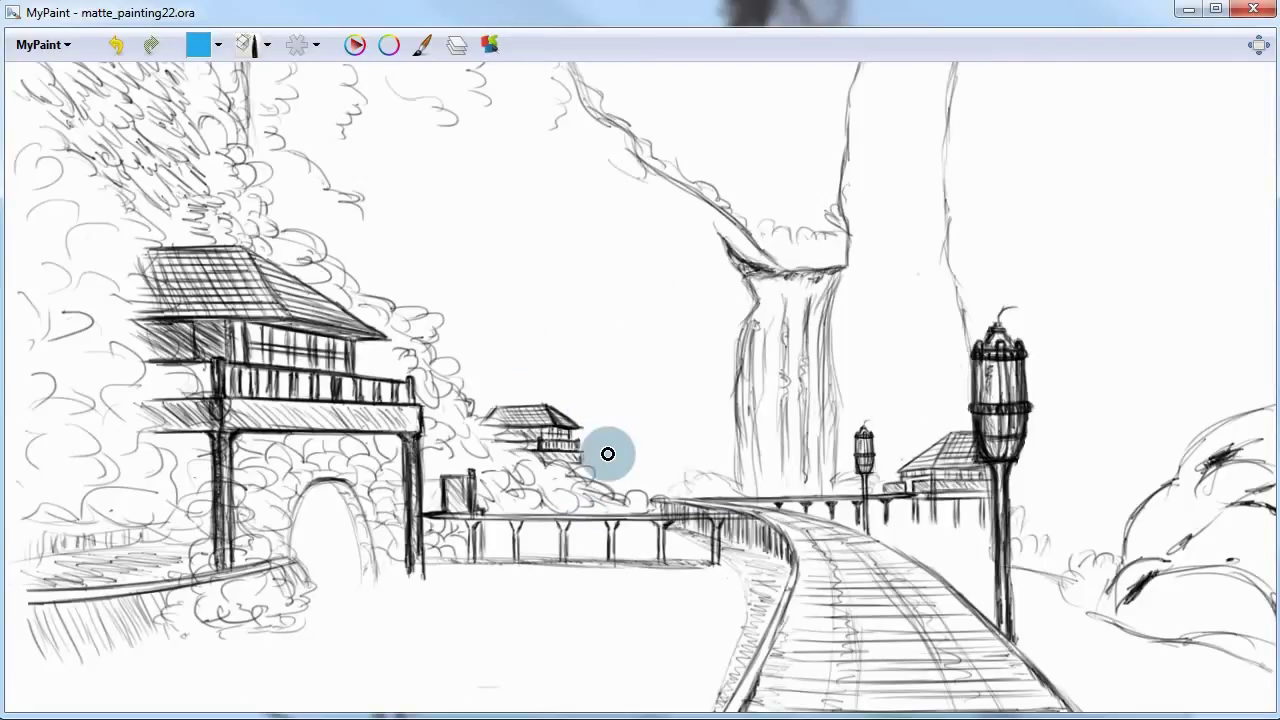
left_click_drag(561, 370, 614, 431)
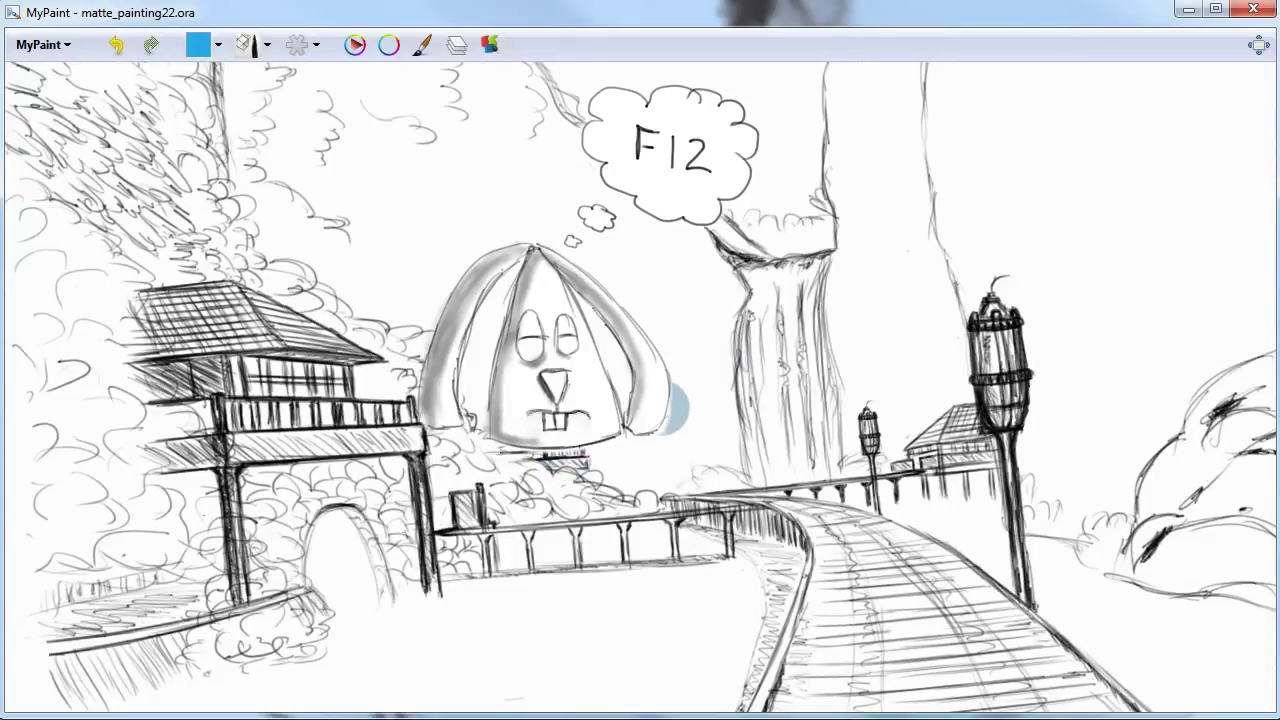
key("F12")
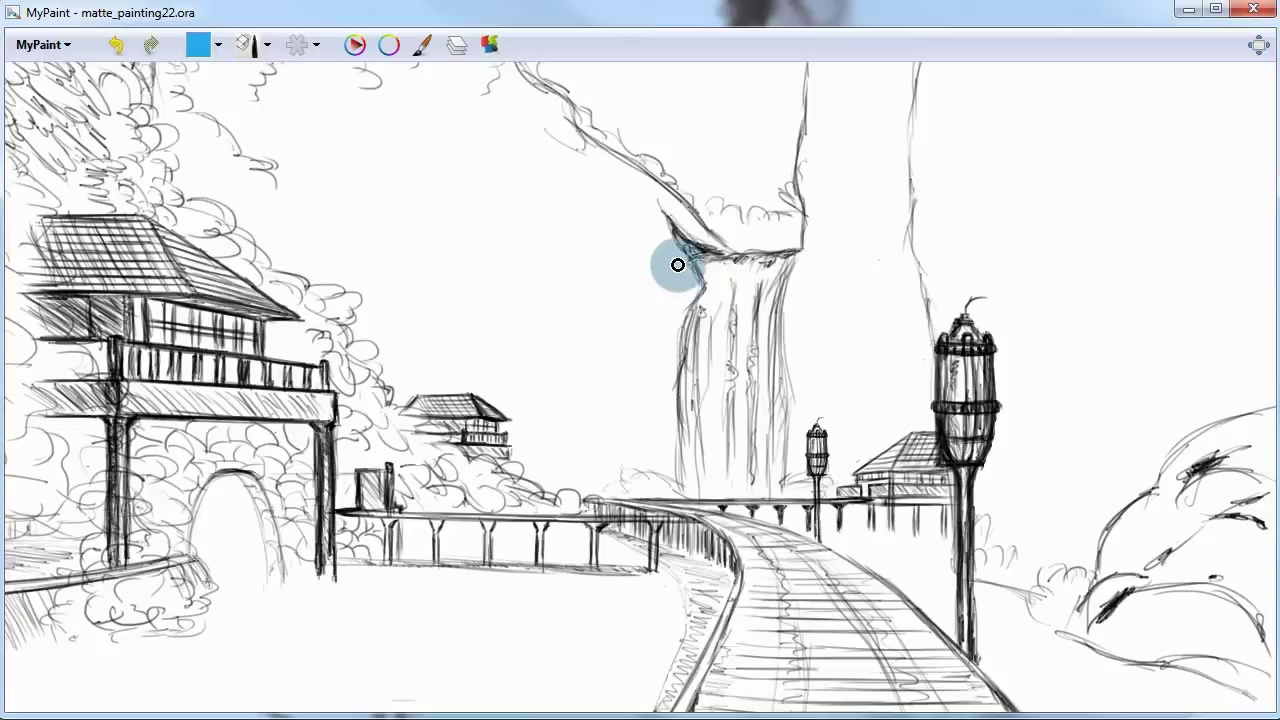
- Cycle the recent-colour popup through yellow, light blue and blue, ending on black
right_click(659, 313)
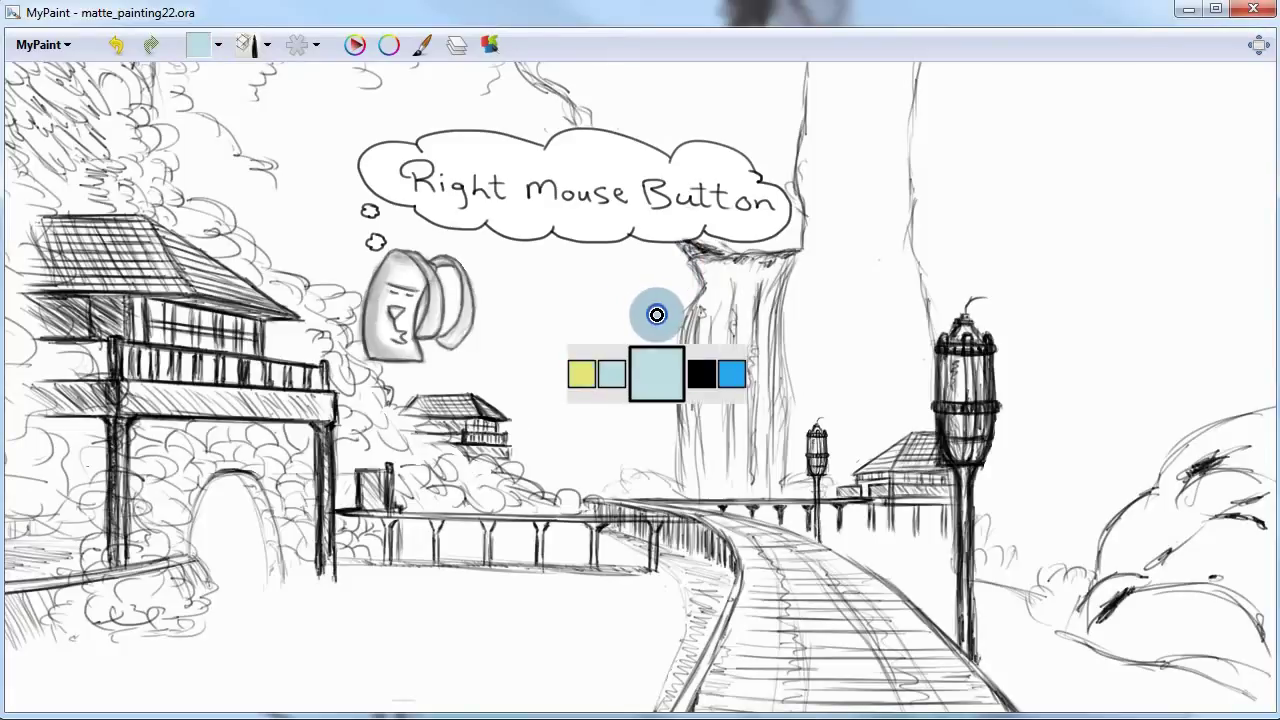
right_click(656, 316)
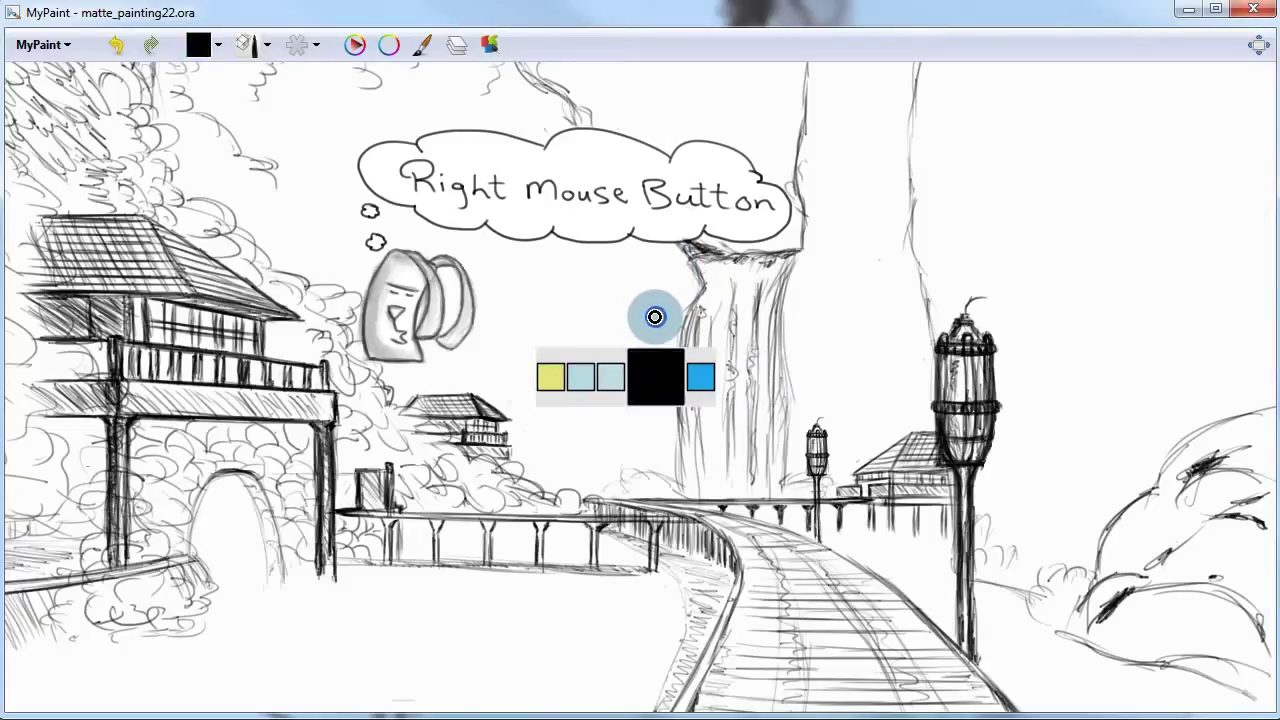
right_click(656, 316)
right_click(656, 318)
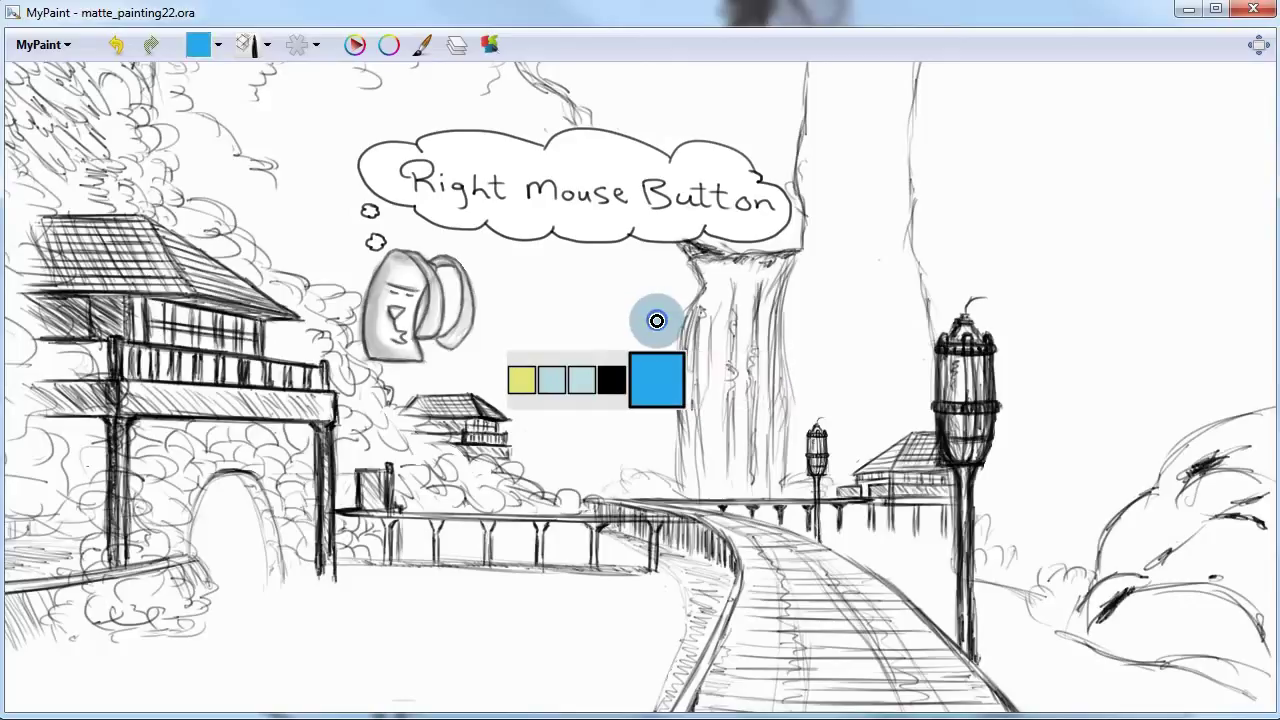
right_click(656, 318)
right_click(657, 319)
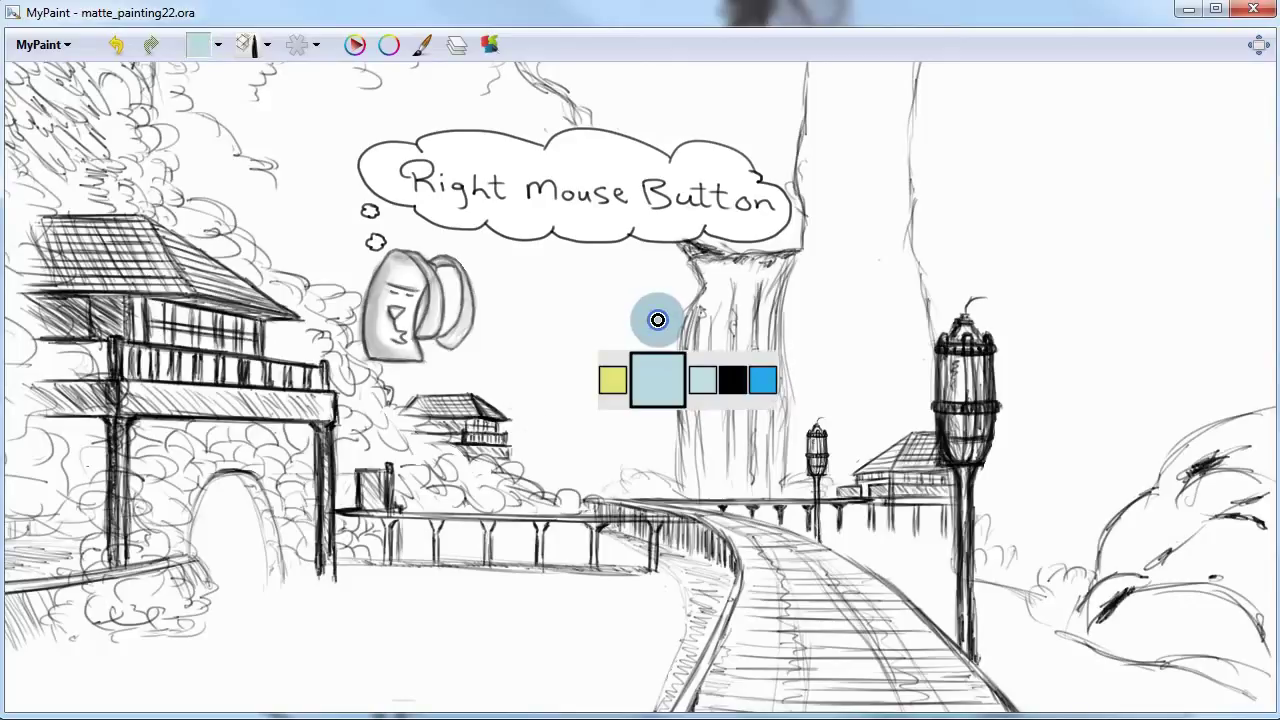
right_click(657, 320)
right_click(656, 320)
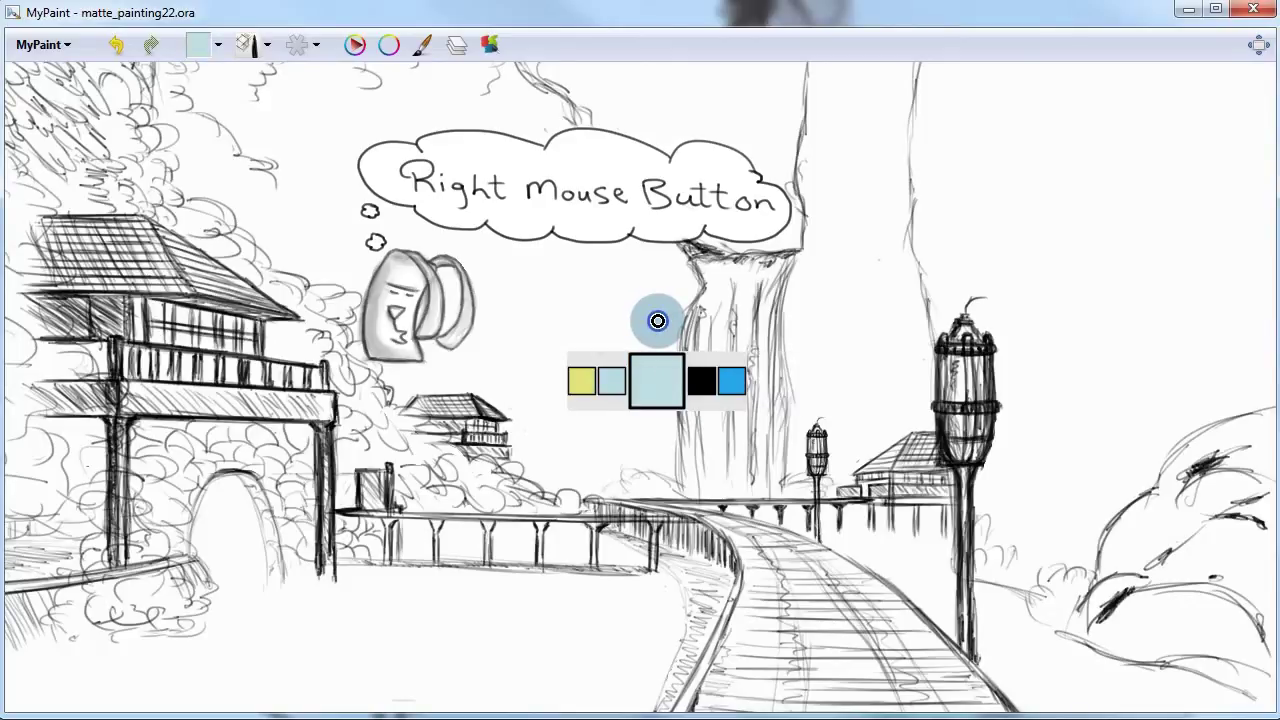
right_click(657, 320)
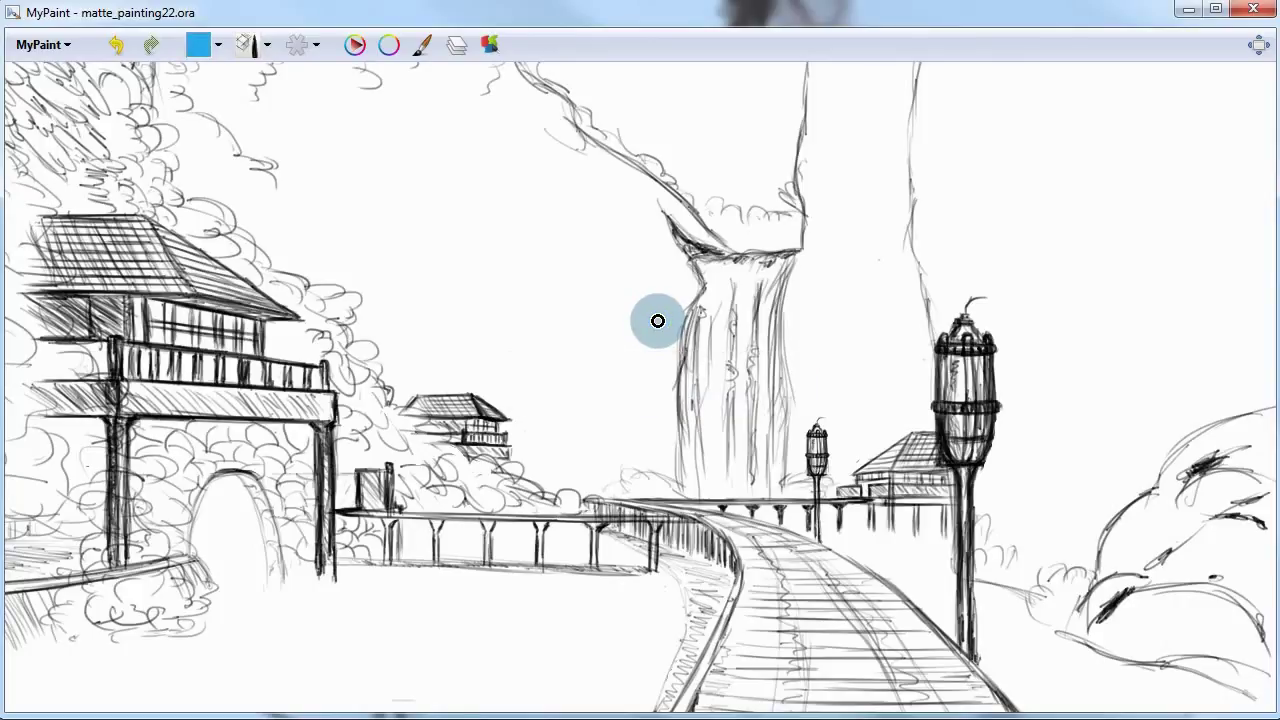
right_click(657, 320)
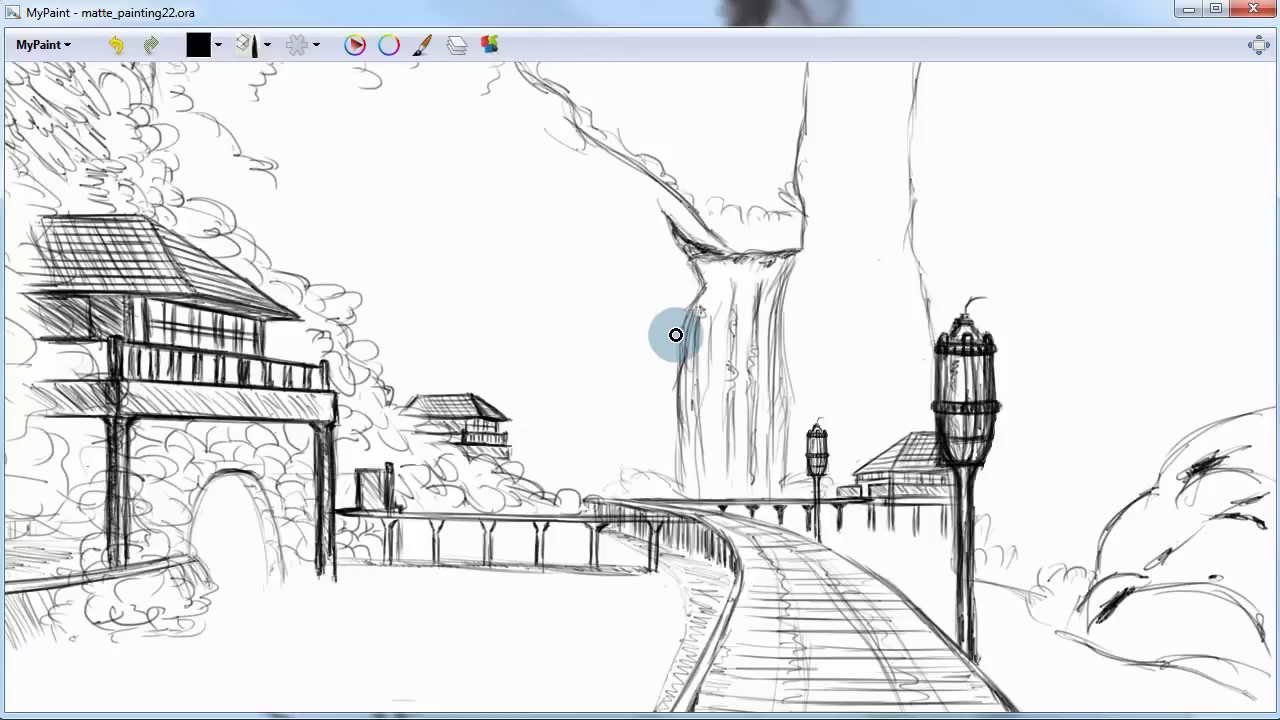
- Sample a green from the colour sampler and paint a green test zigzag left of the waterfall
key("g")
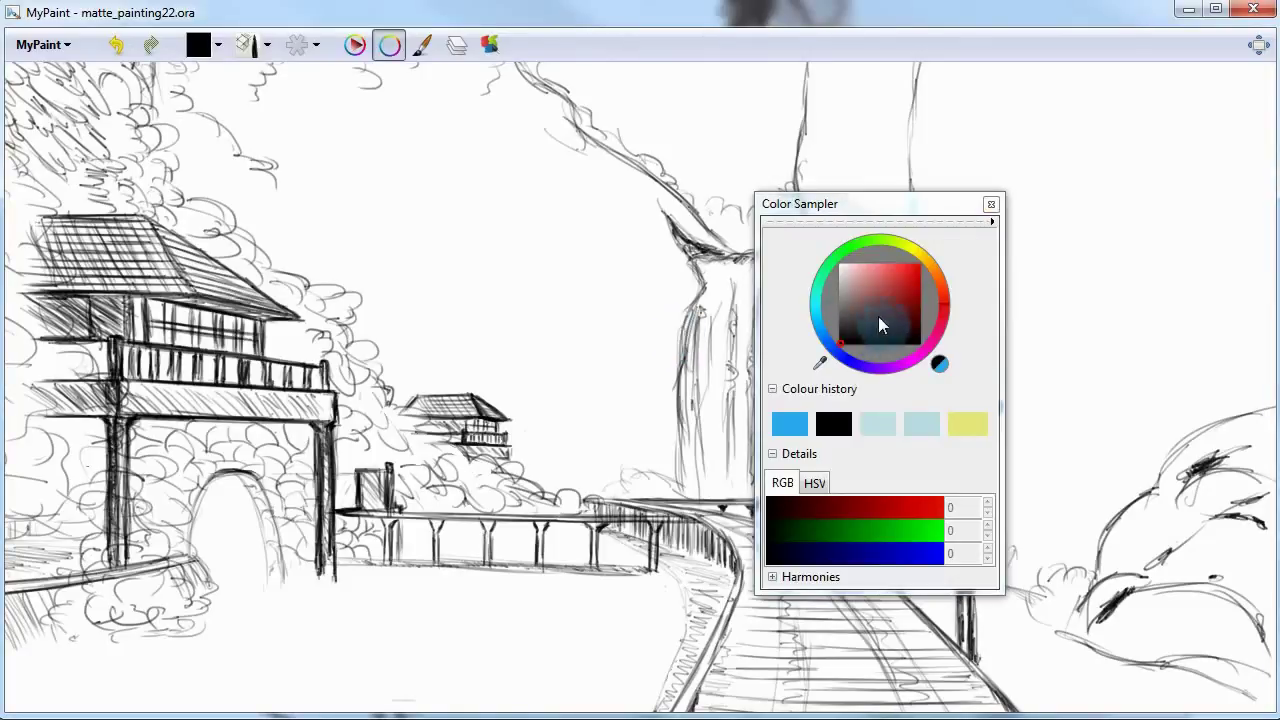
left_click(886, 293)
scroll(895, 285, "down", 3)
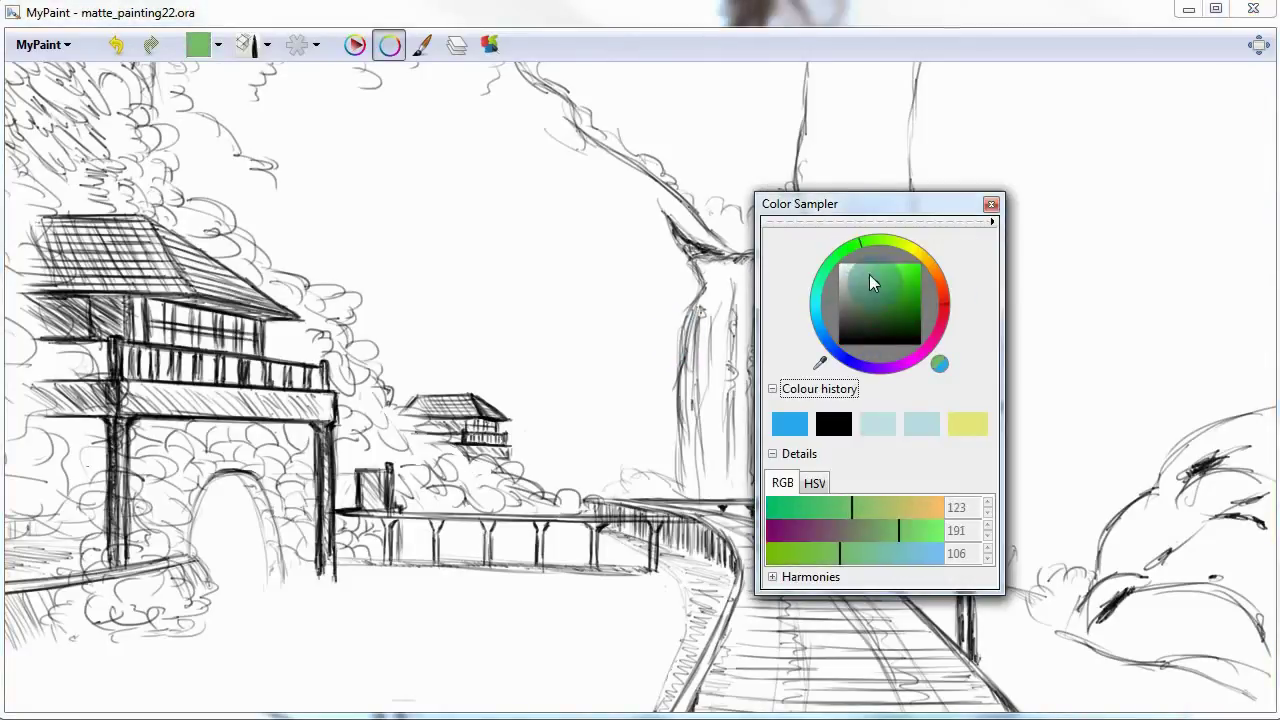
key("g")
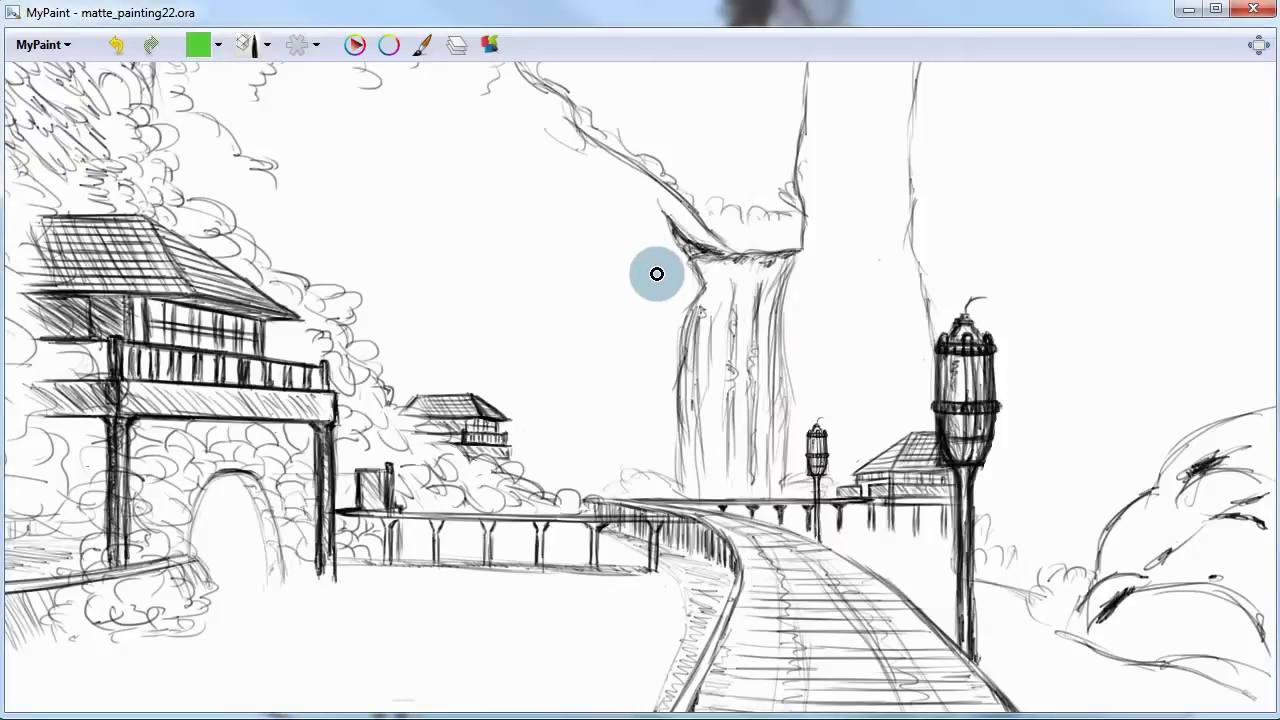
mouse_move(560, 285)
left_mouse_down()
mouse_move(591, 286)
mouse_move(526, 257)
mouse_move(547, 234)
mouse_move(545, 208)
left_mouse_up()
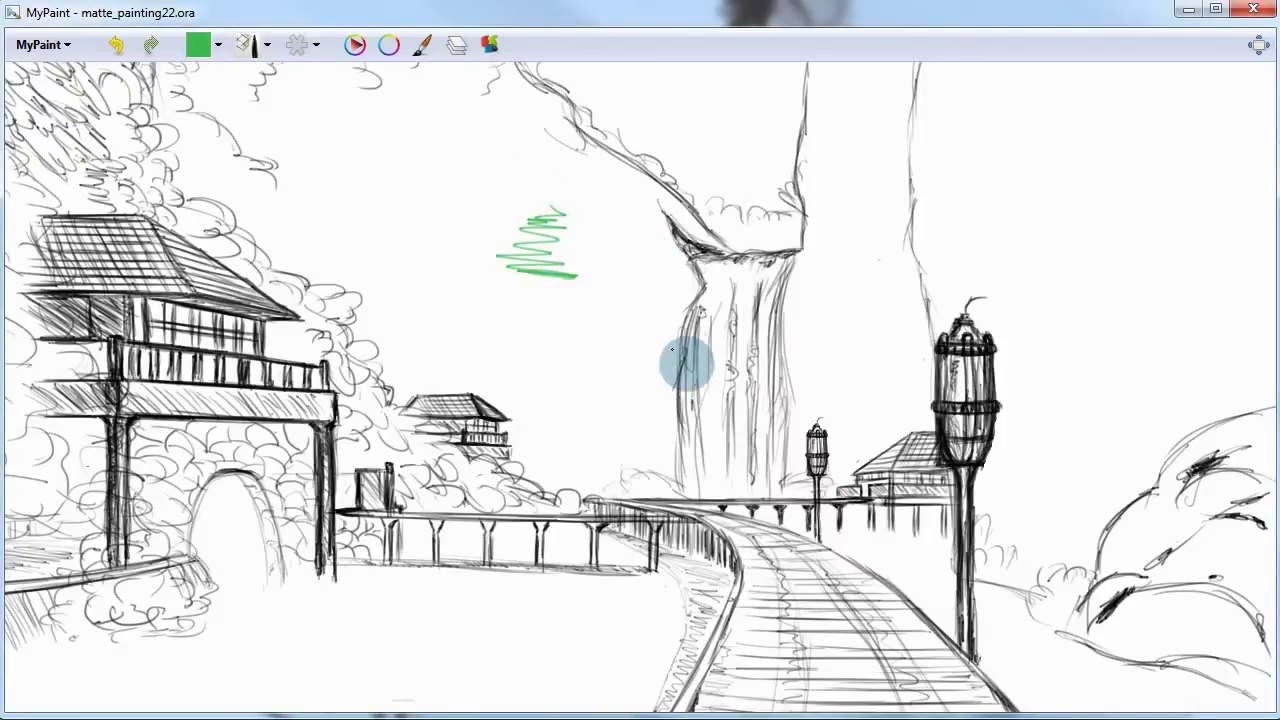
- Pick dark purple and paint a purple zigzag below the green scribble
key("x")
key("x")
key("x")
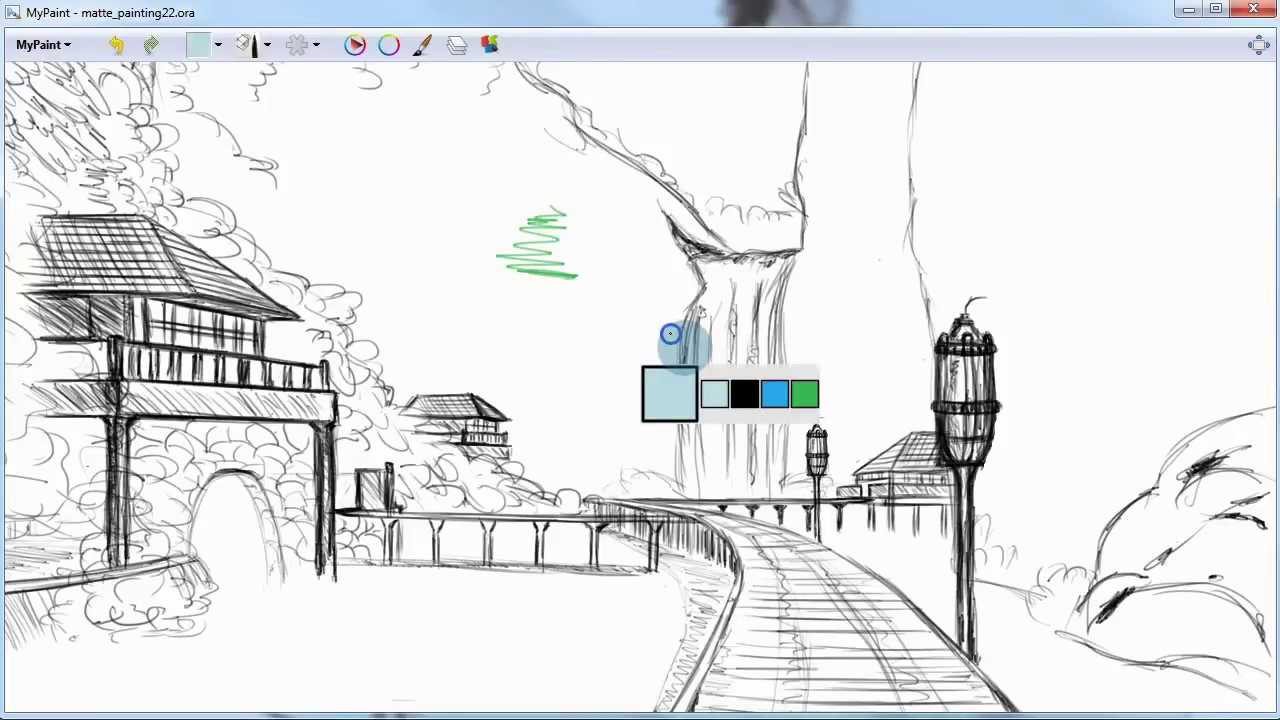
key("x")
key("x")
key("x")
key("x")
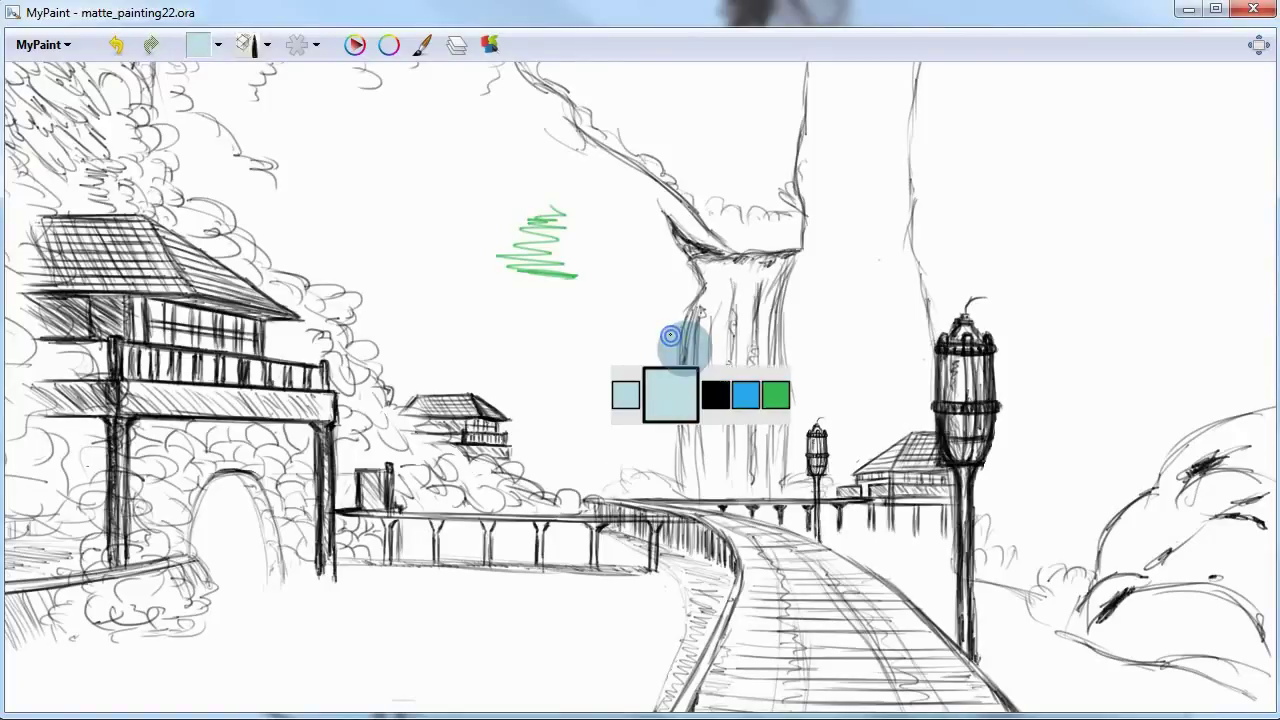
key("x")
key("g")
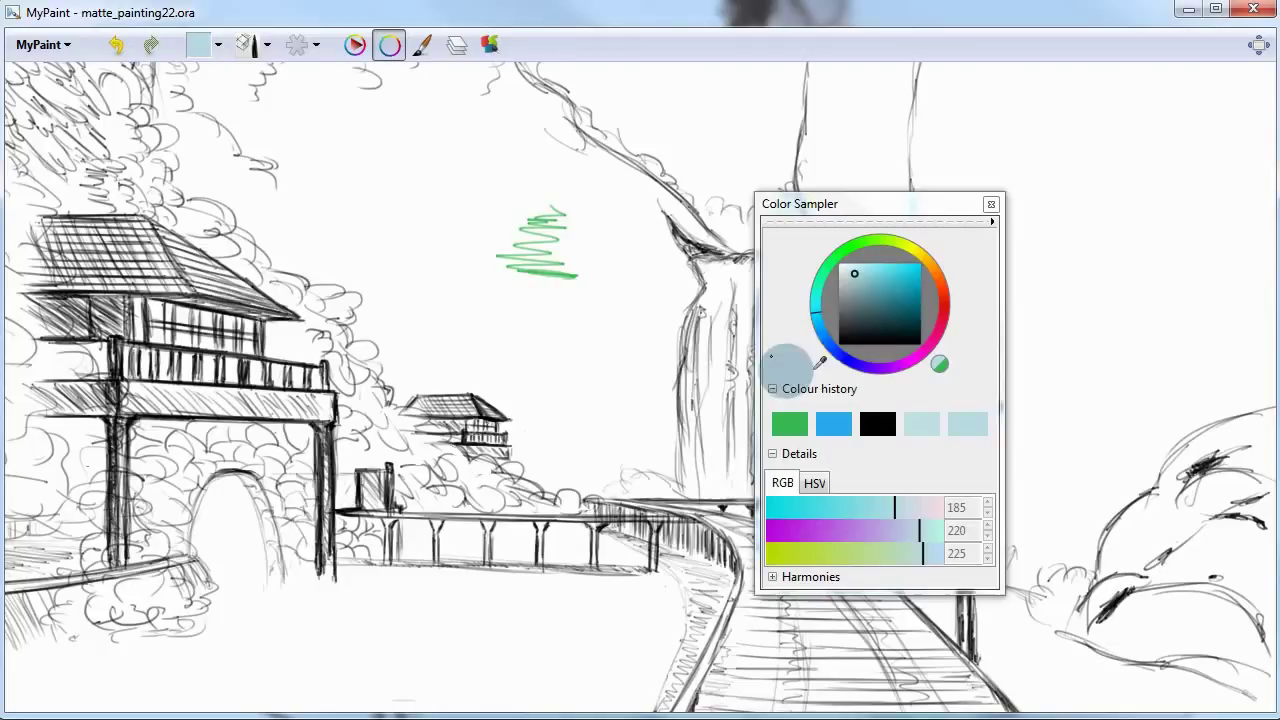
left_click(926, 358)
left_click(902, 305)
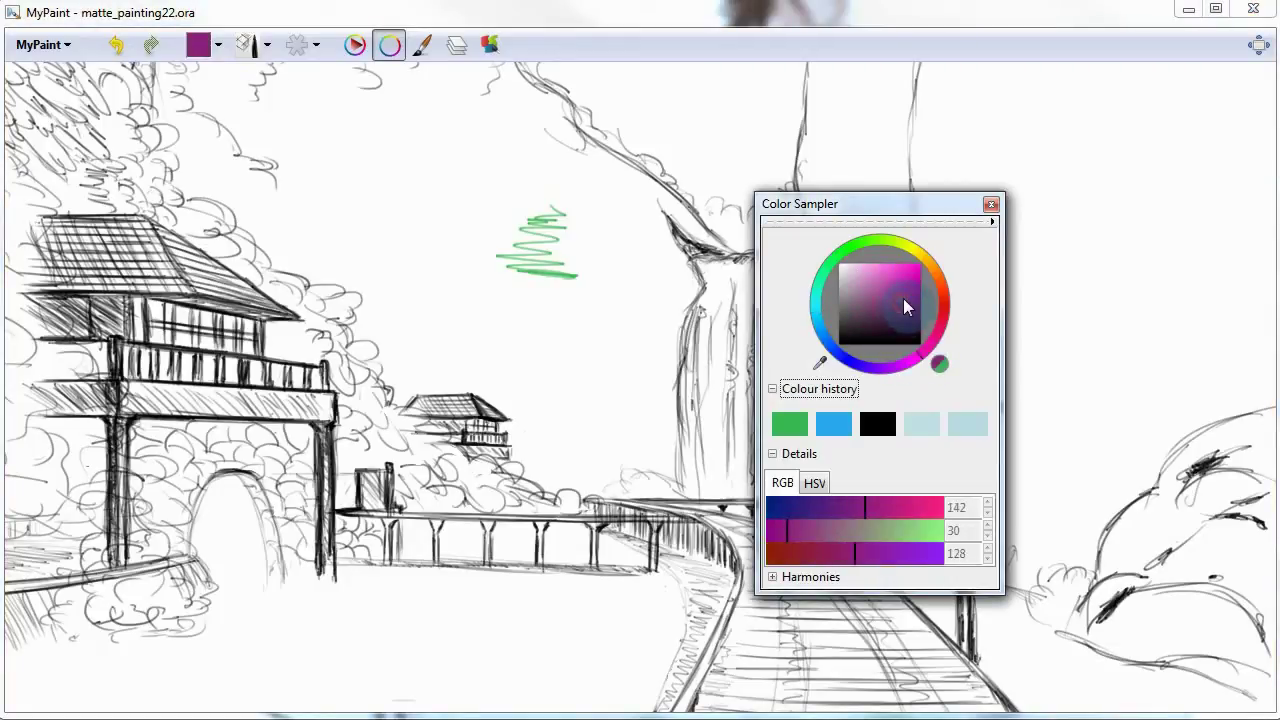
left_click_drag(561, 342, 571, 306)
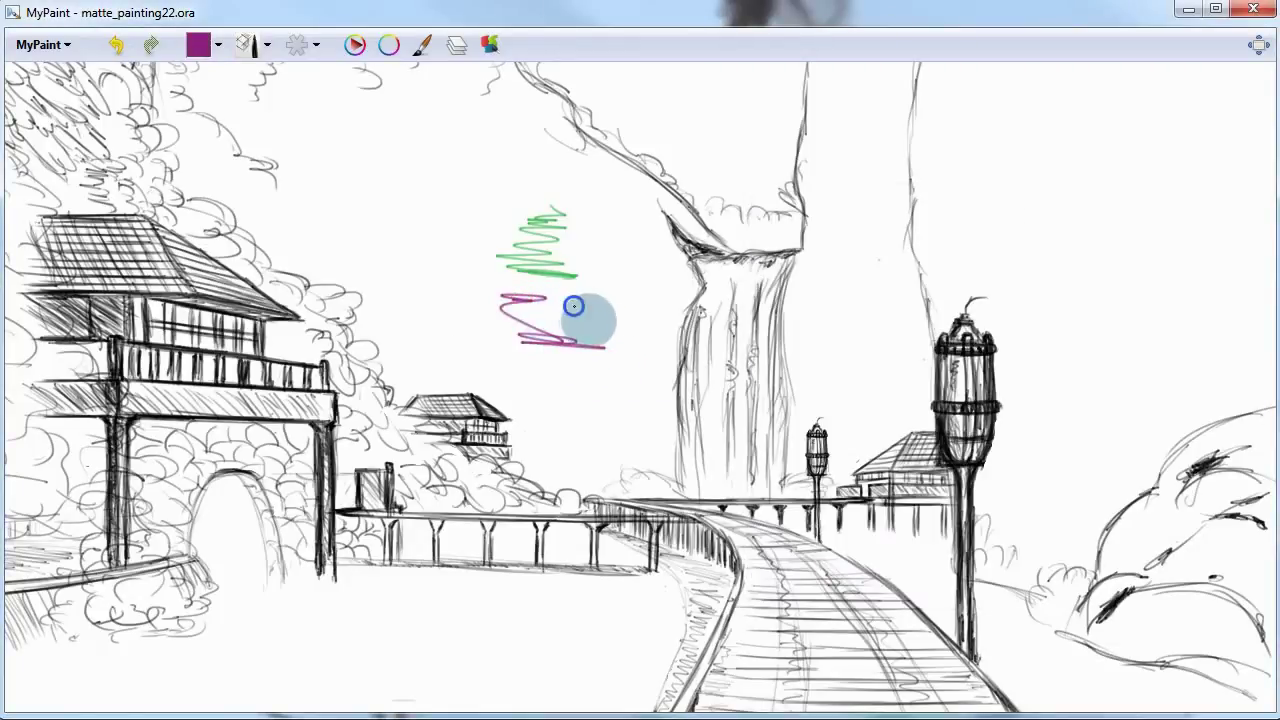
- Cycle recent colours back to green and shift the view slightly
key("x")
key("x")
key("x")
key("x")
key("x")
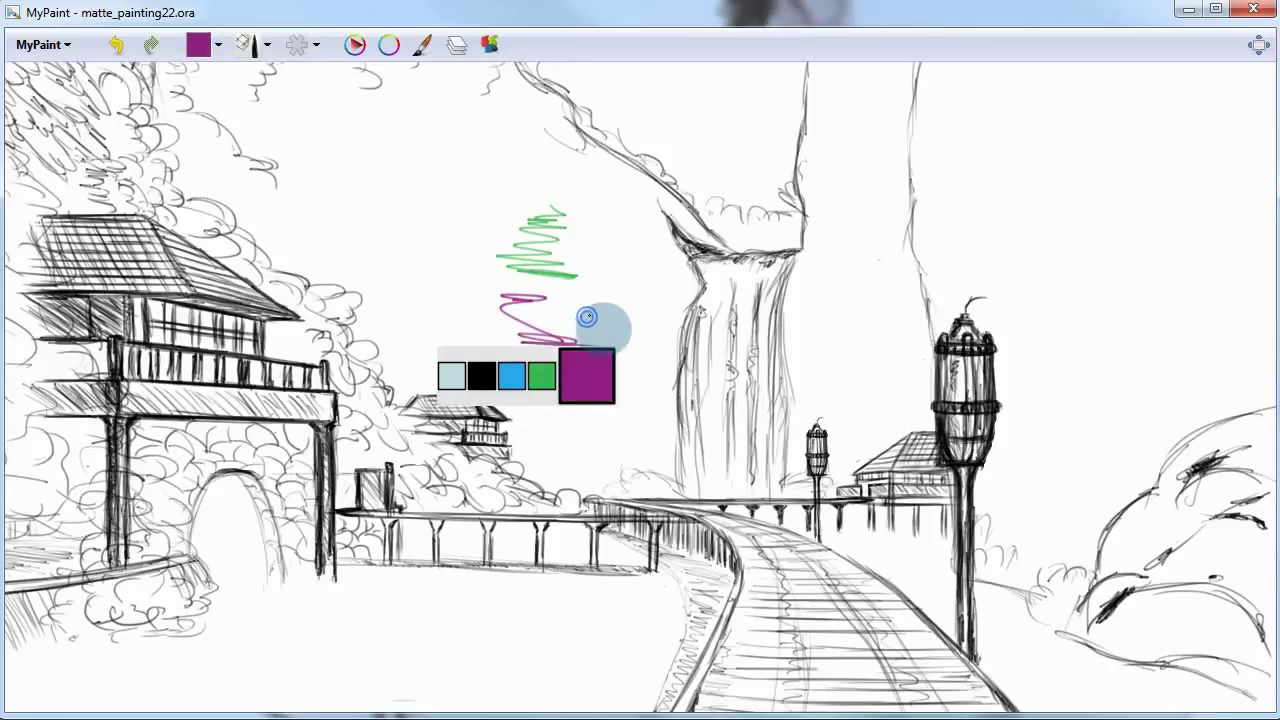
key("x")
key("x")
key("x")
key("x")
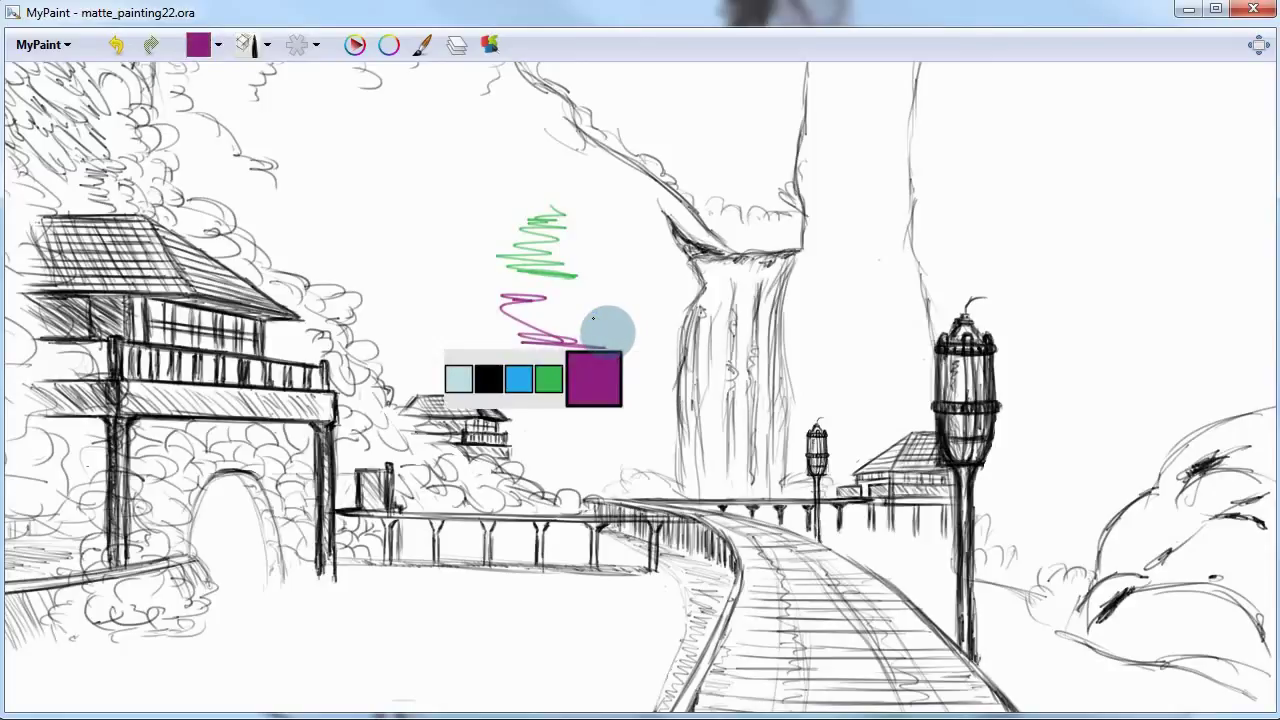
key("x")
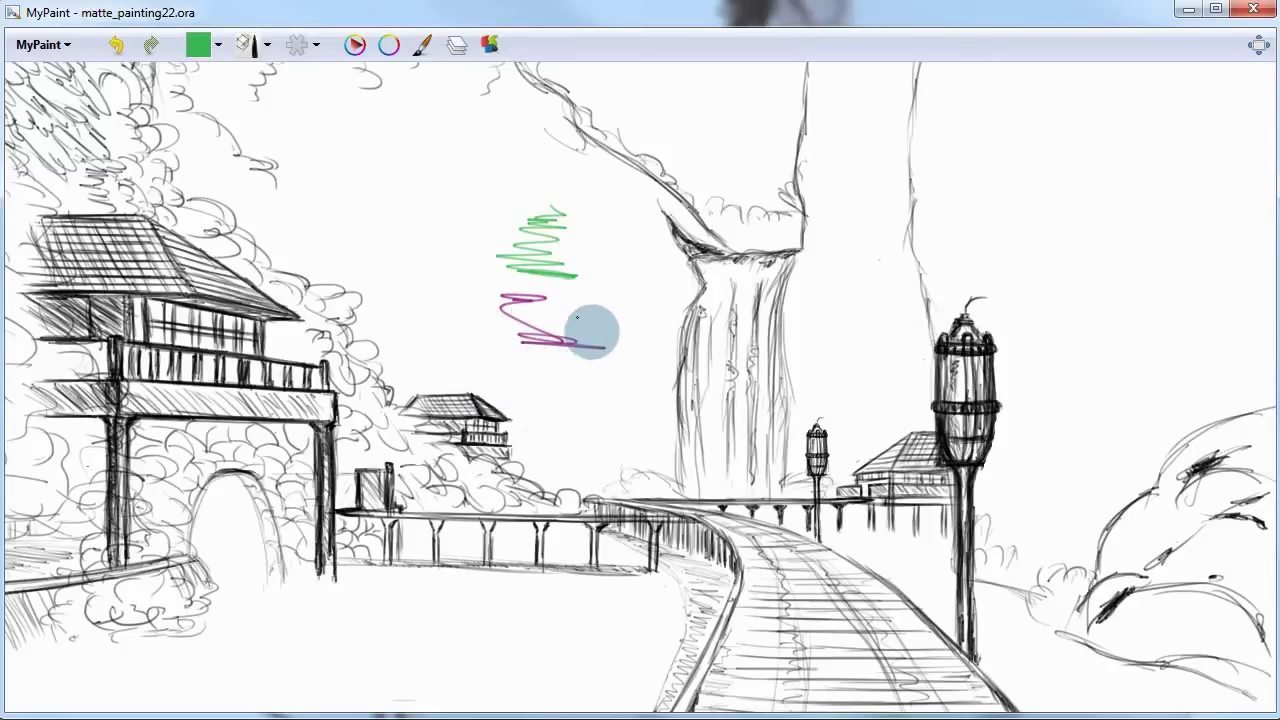
mouse_move(497, 343)
left_mouse_down()
mouse_move(505, 313)
mouse_move(530, 318)
left_mouse_up()
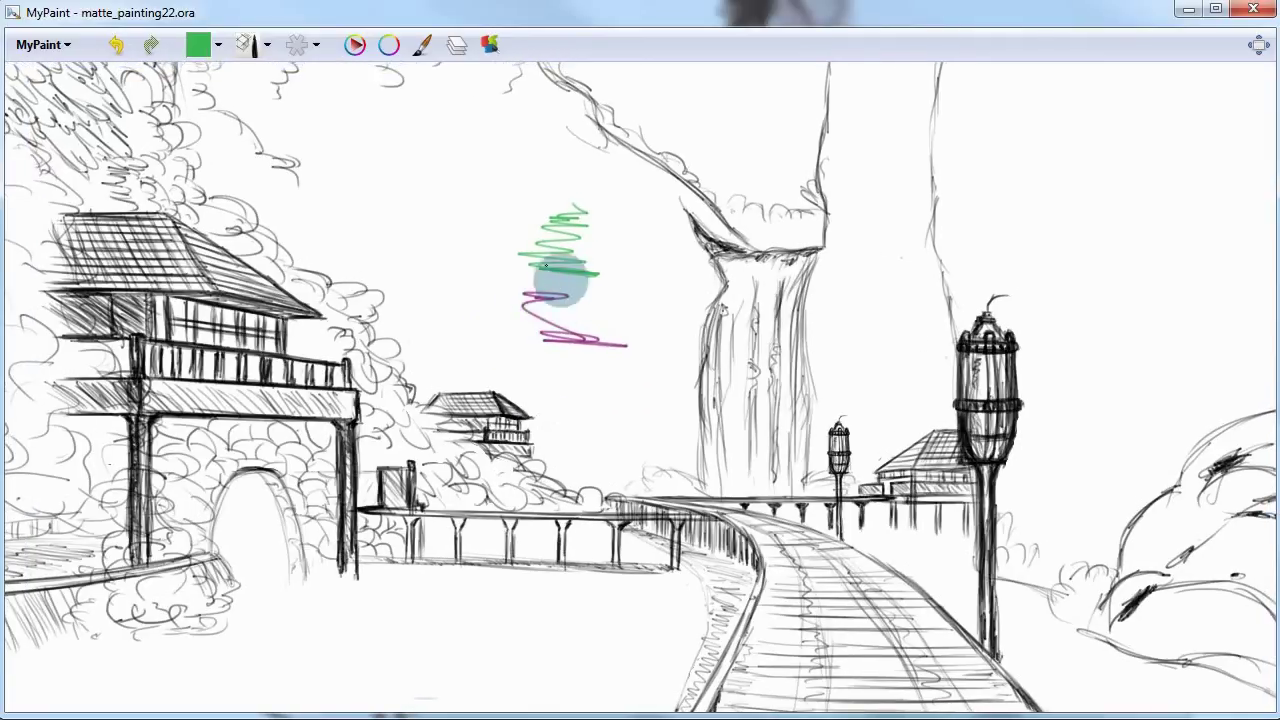
- Make the hidden colour layer visible in the Layers panel
key("l")
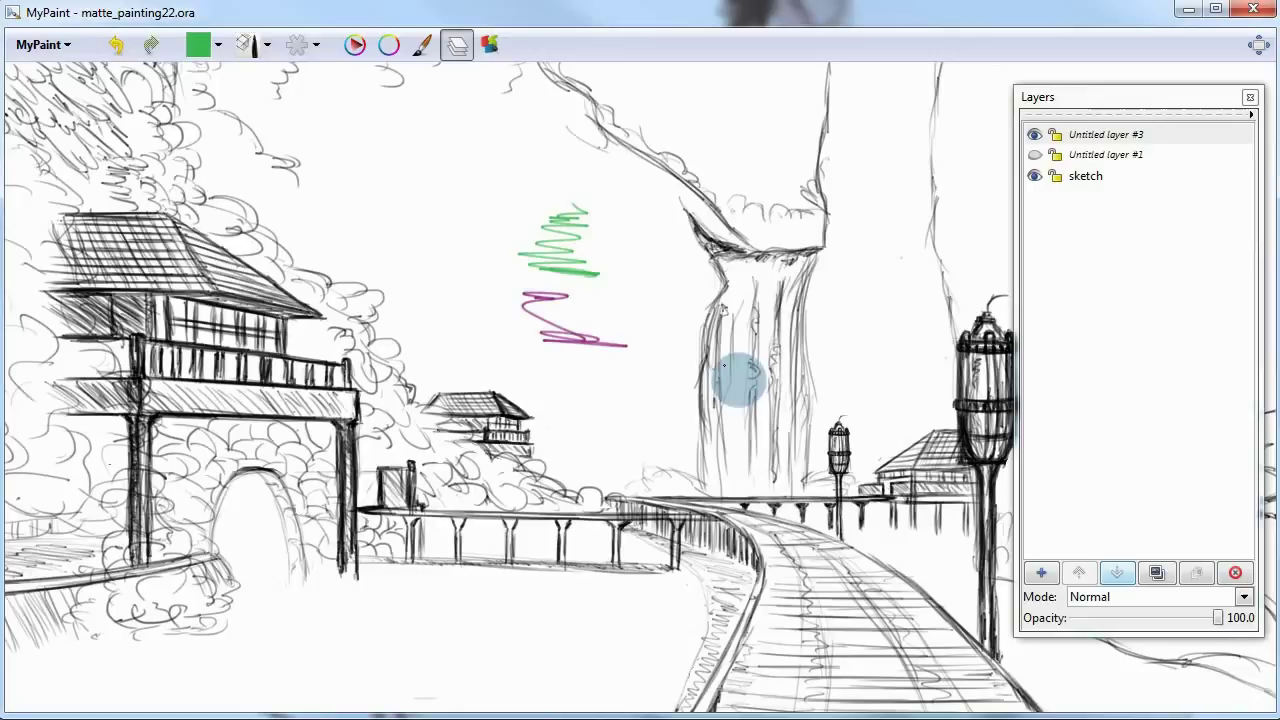
left_click(1035, 157)
key("l")
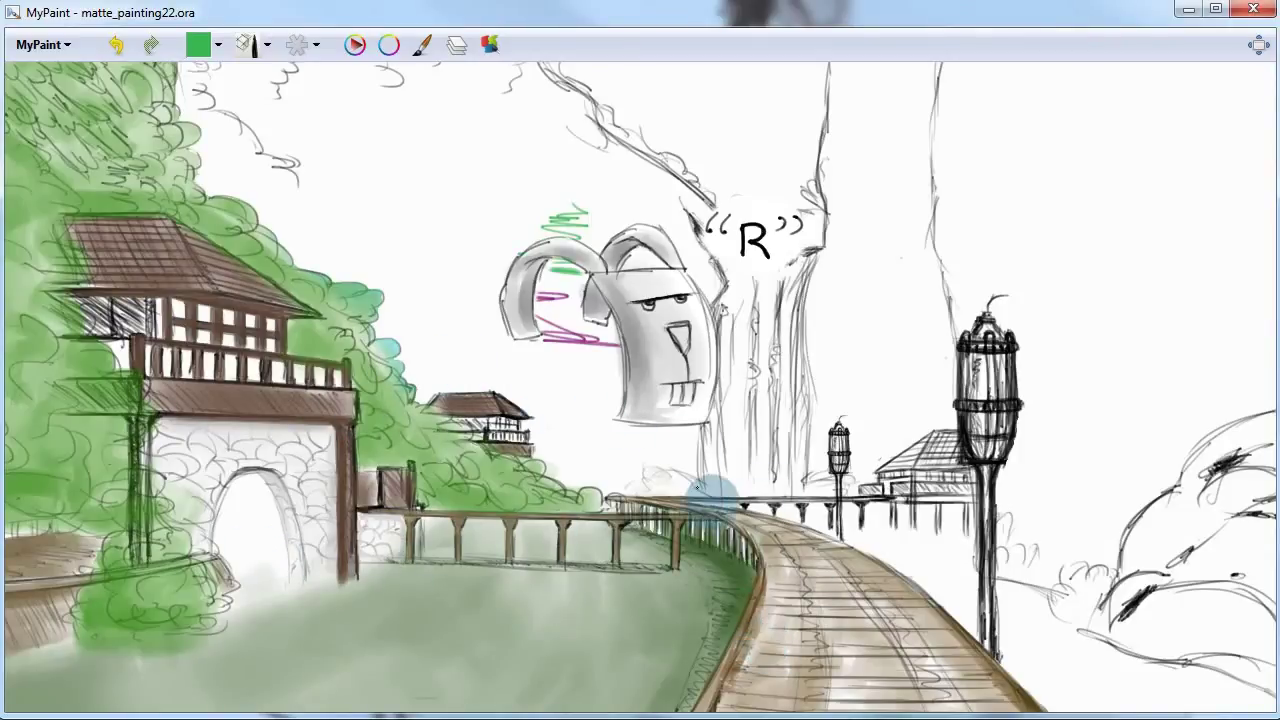
- Sample the walkway's light brown and the foliage's pale teal, painting a test squiggle with each
key("r")
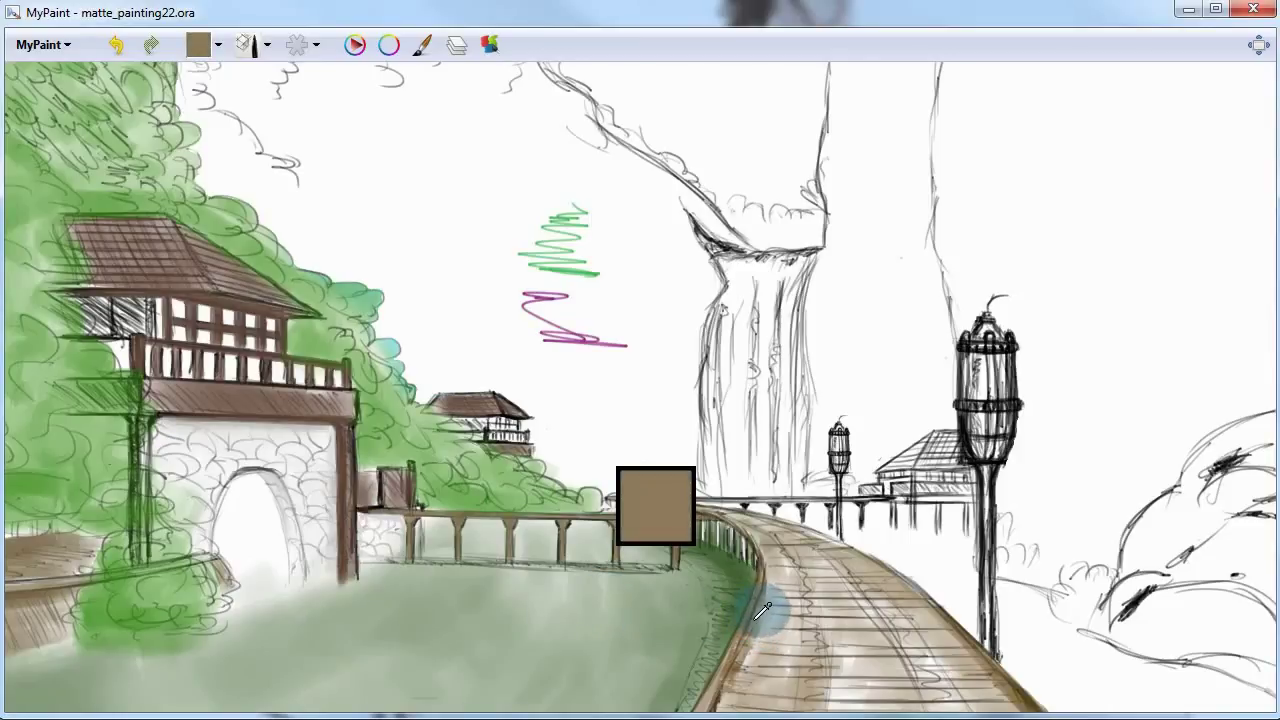
left_click(757, 610)
left_click_drag(585, 372, 640, 426)
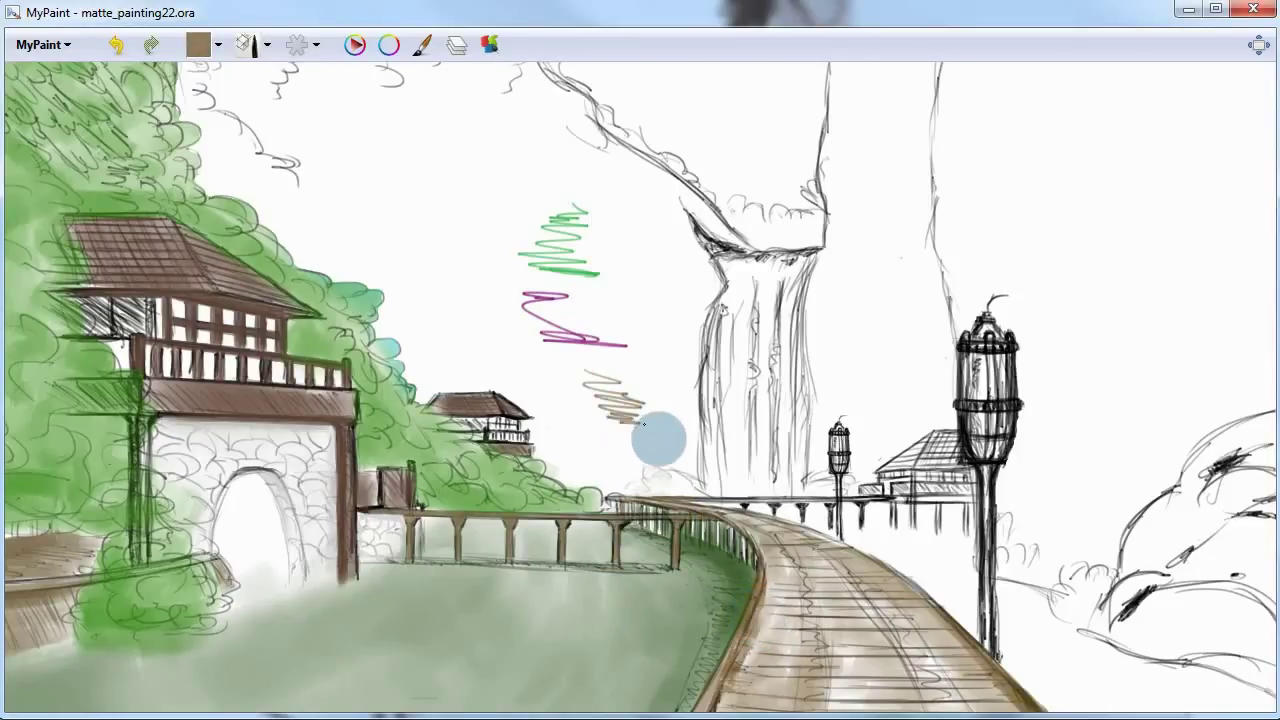
key("r")
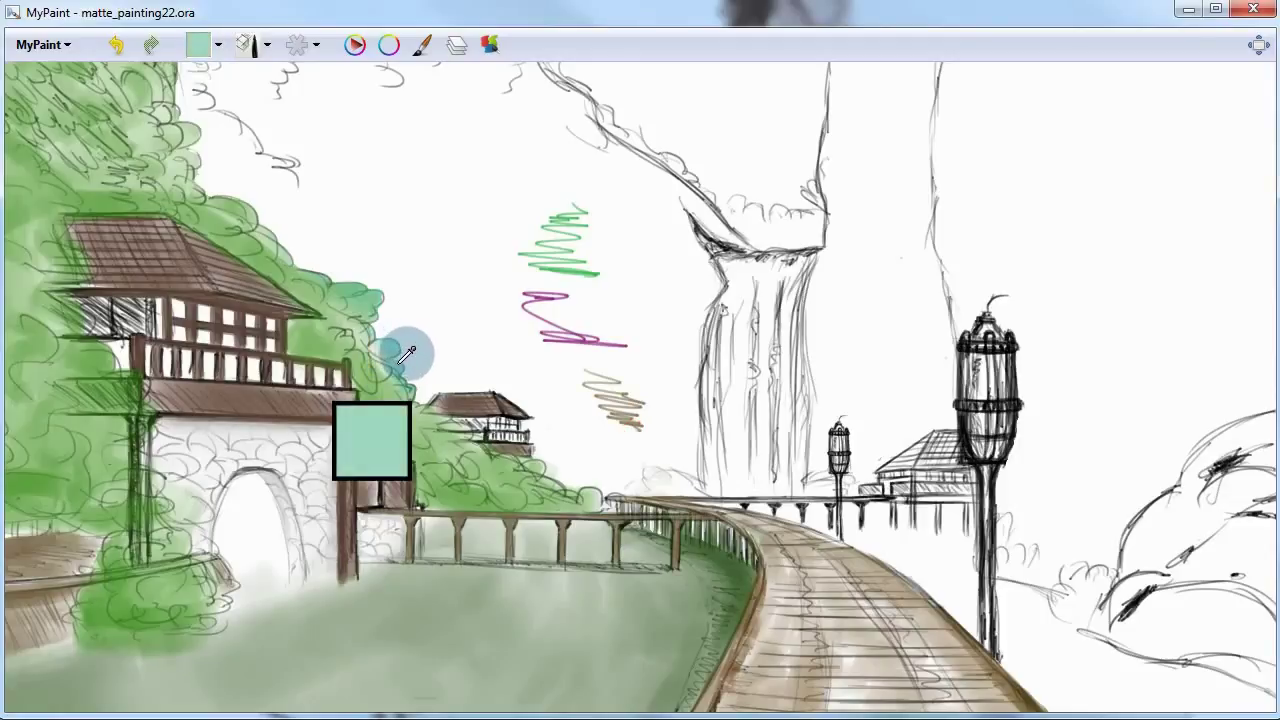
left_click(390, 348)
left_click_drag(442, 290, 497, 343)
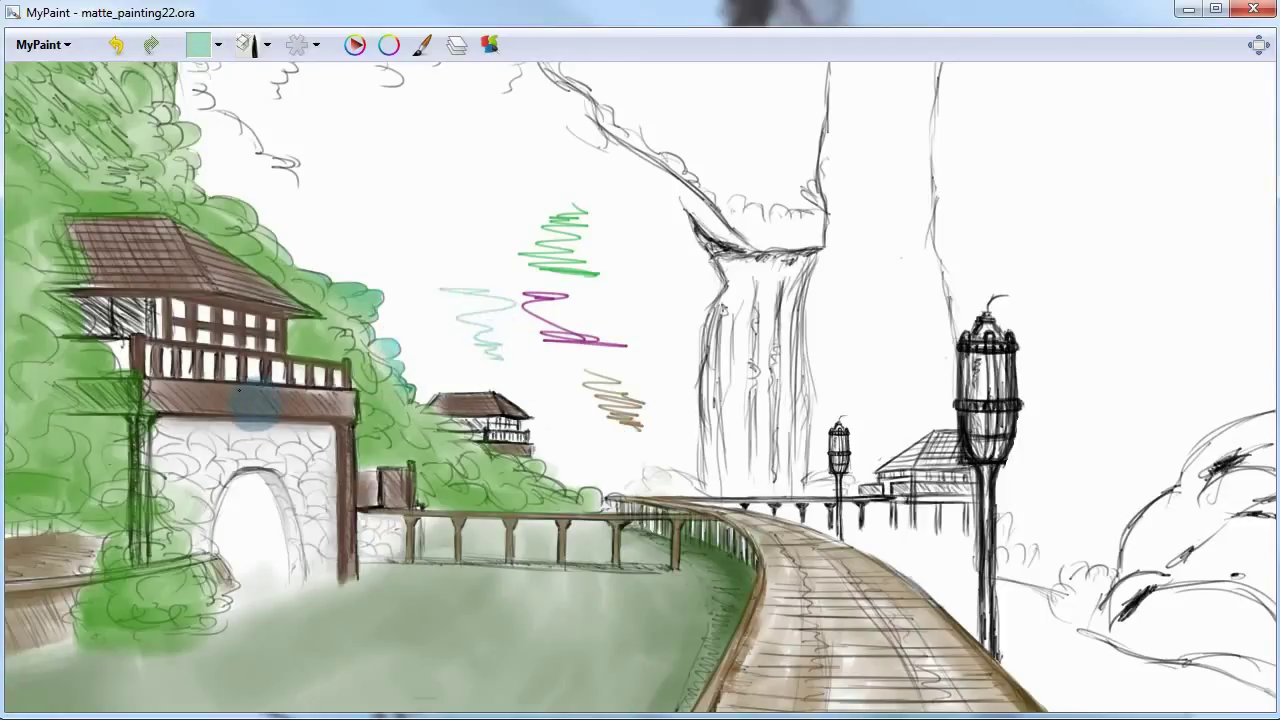
- Sample the house's brown and a light grey, paint squiggles with each, then choose a different brush
key("r")
left_click(228, 392)
left_click_drag(430, 256, 374, 270)
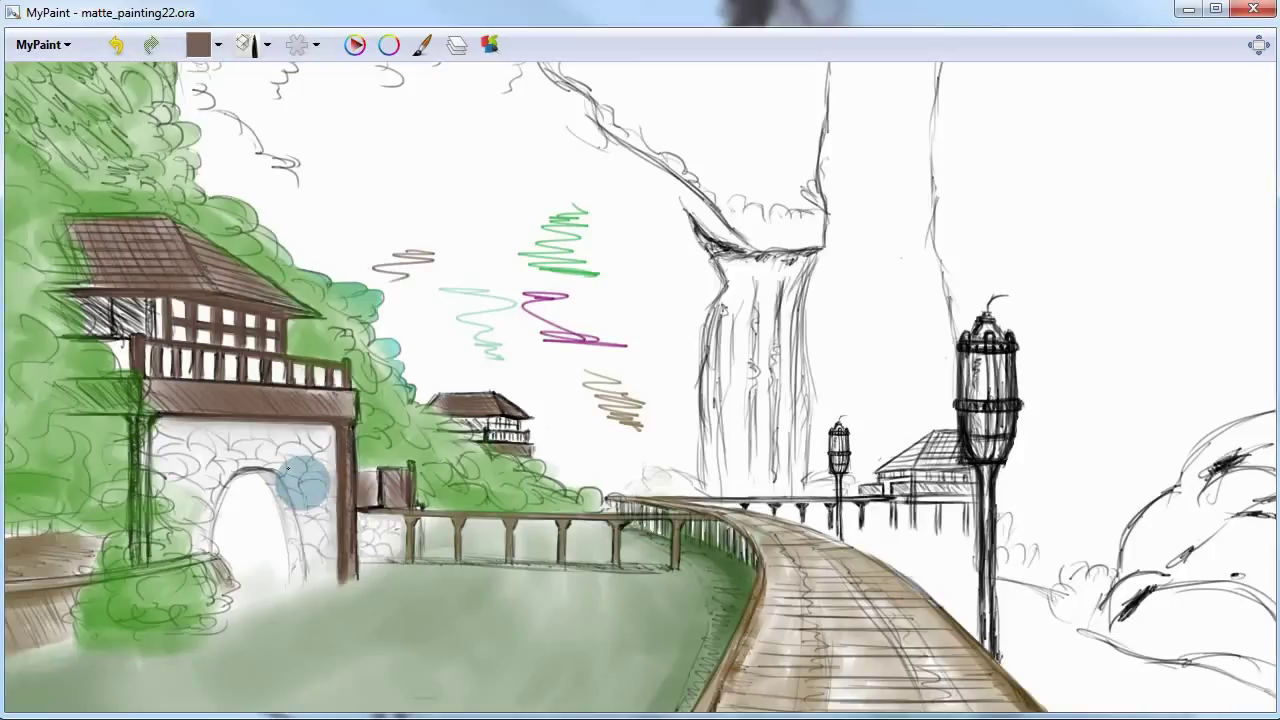
key("r")
left_click_drag(375, 157, 440, 212)
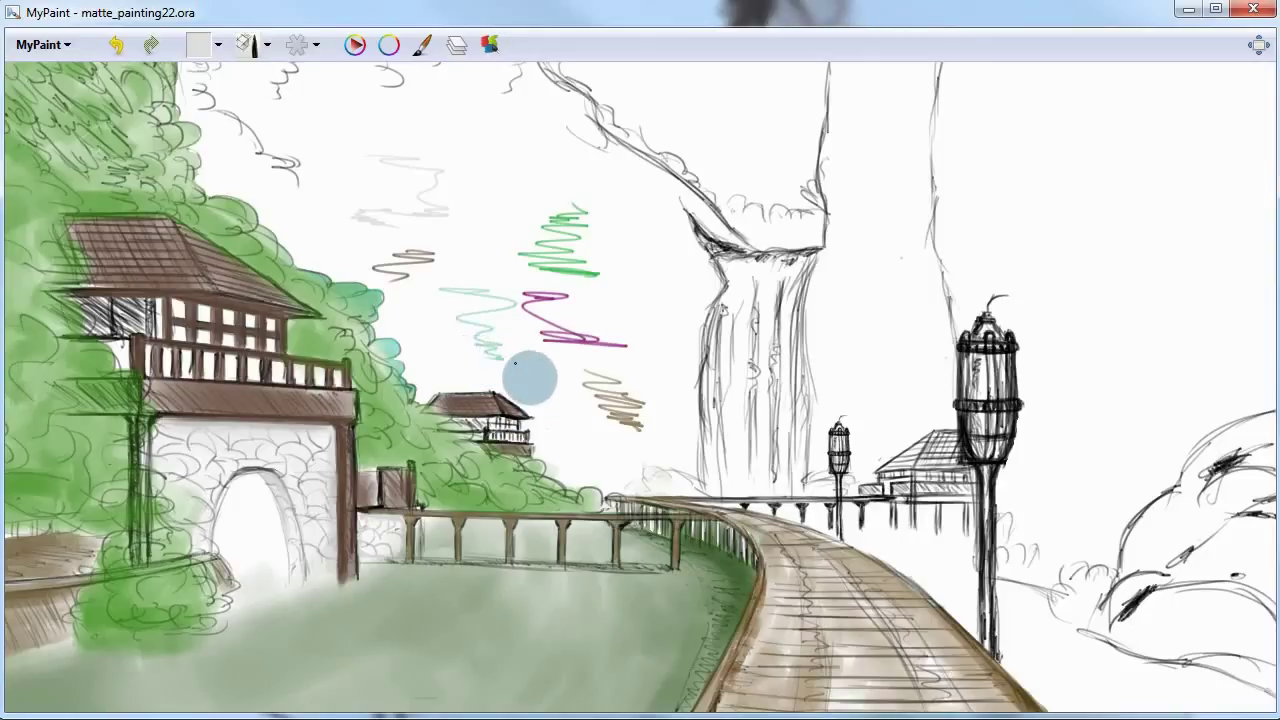
key("b")
left_click(742, 400)
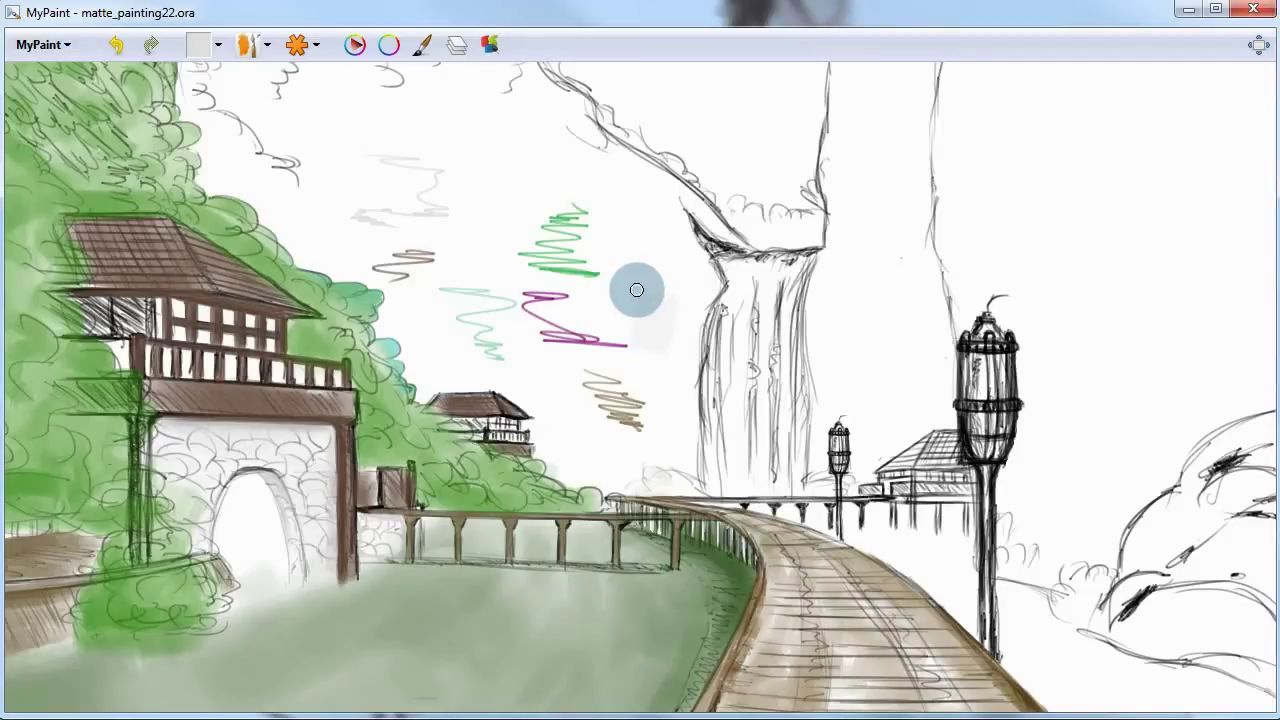
- Pan the view and sample the lawn's grey-green as the brush colour
key("Left")
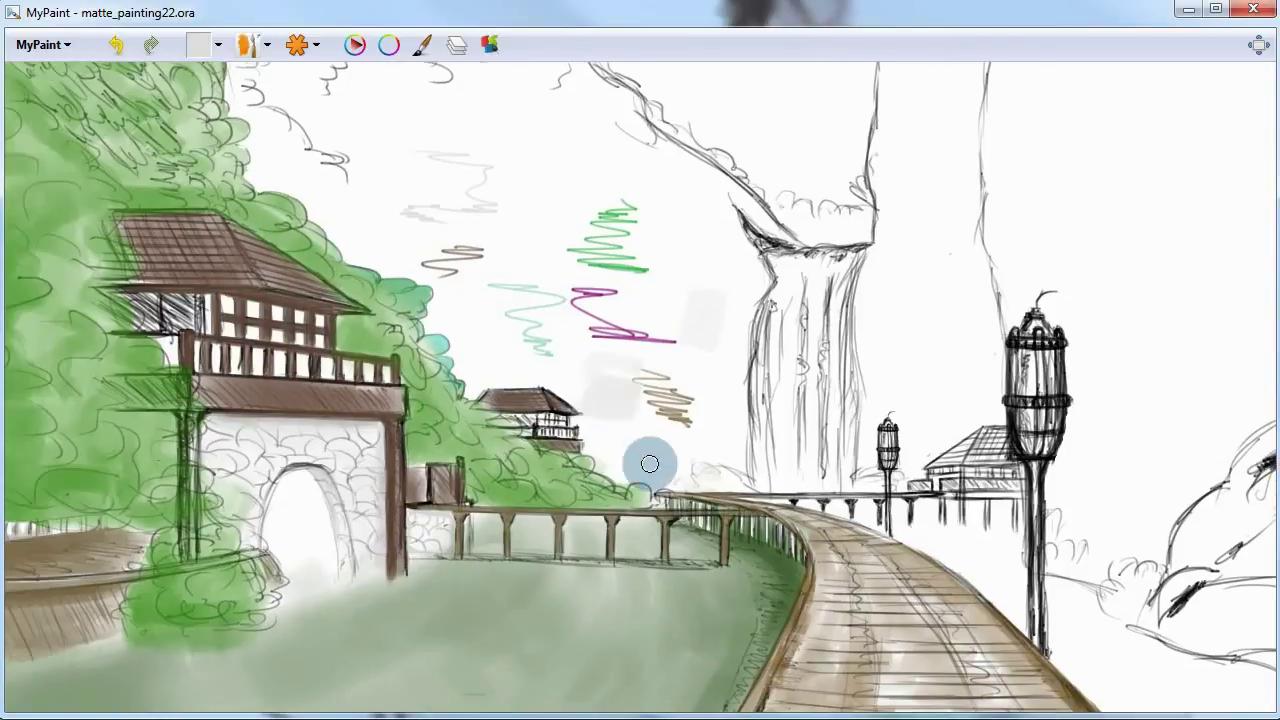
key("r")
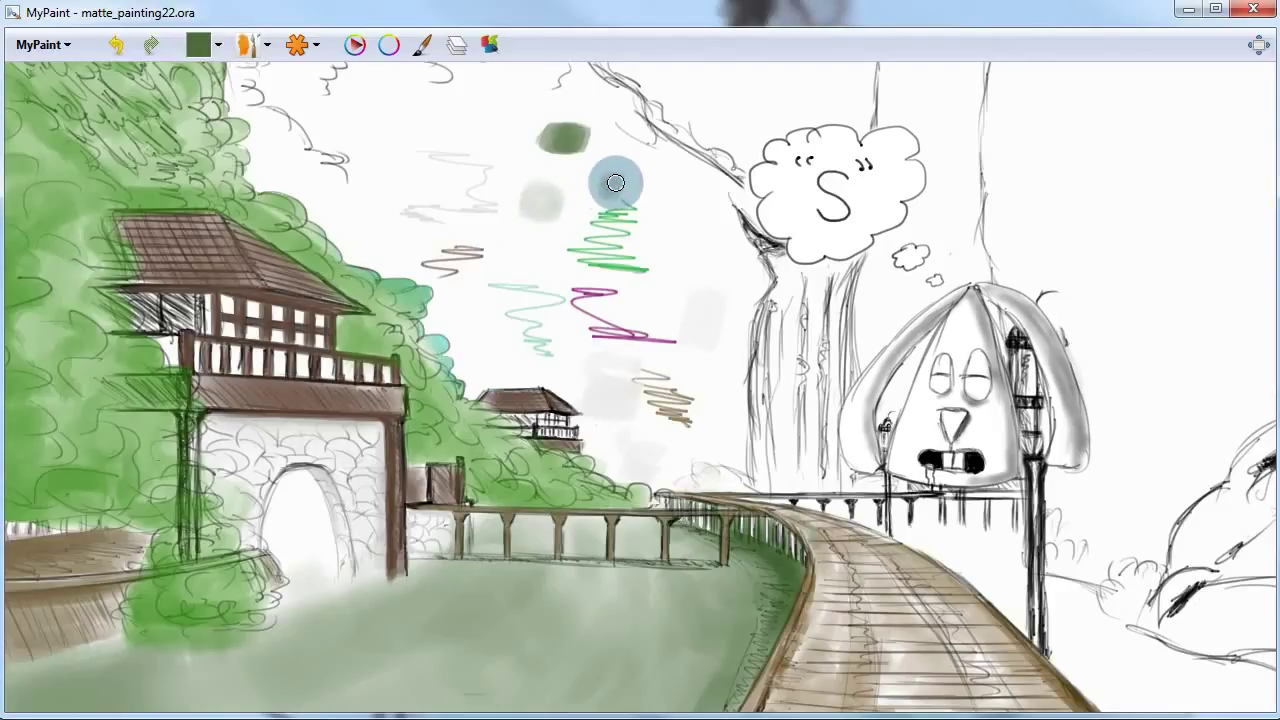
- Stamp dark green and grey-green dabs across the sky around the test scribbles
left_click(636, 180)
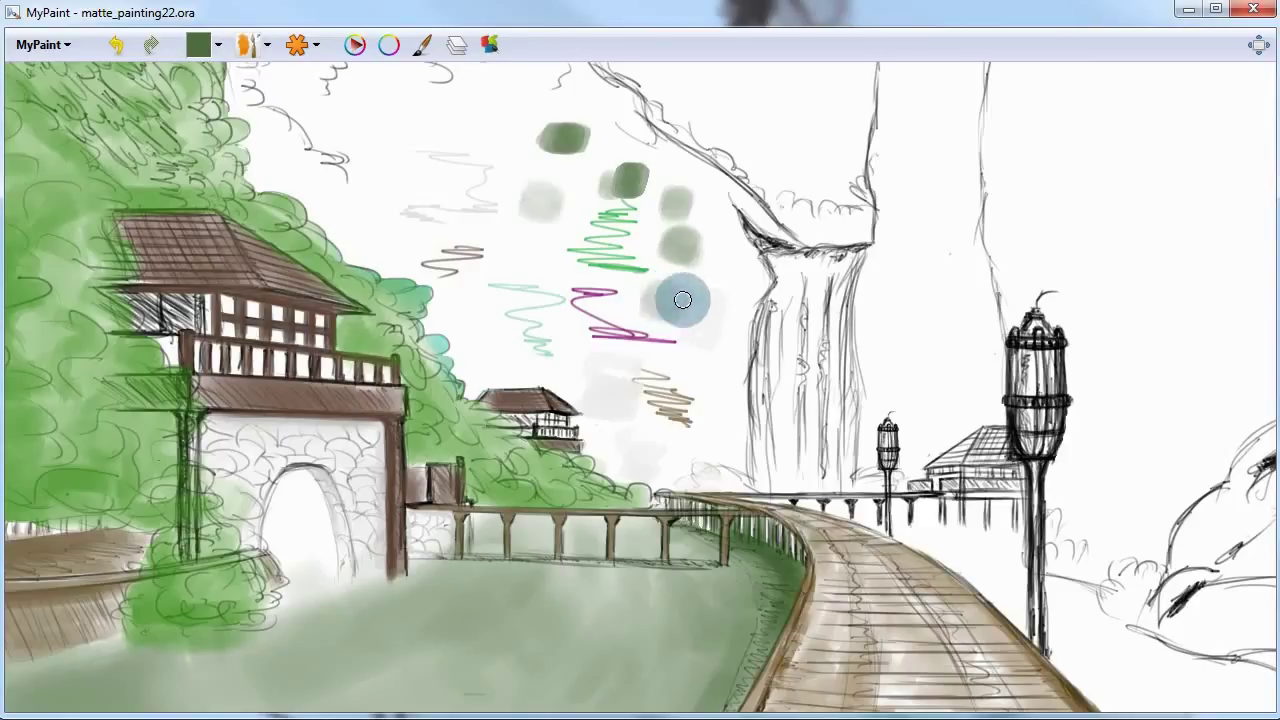
left_click(677, 302)
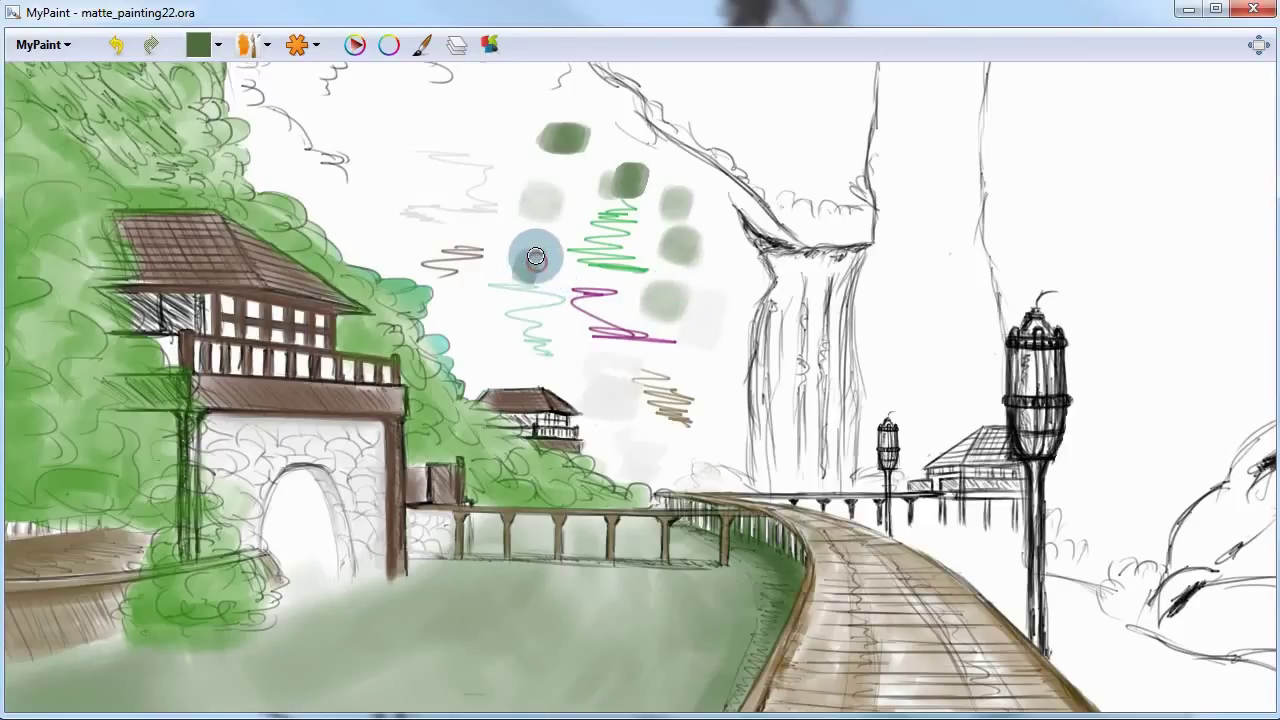
left_click_drag(535, 257, 530, 255)
- Add a dark green dab near the top, select Untitled layer #1, and toggle the Brush Settings Editor
left_click(440, 126)
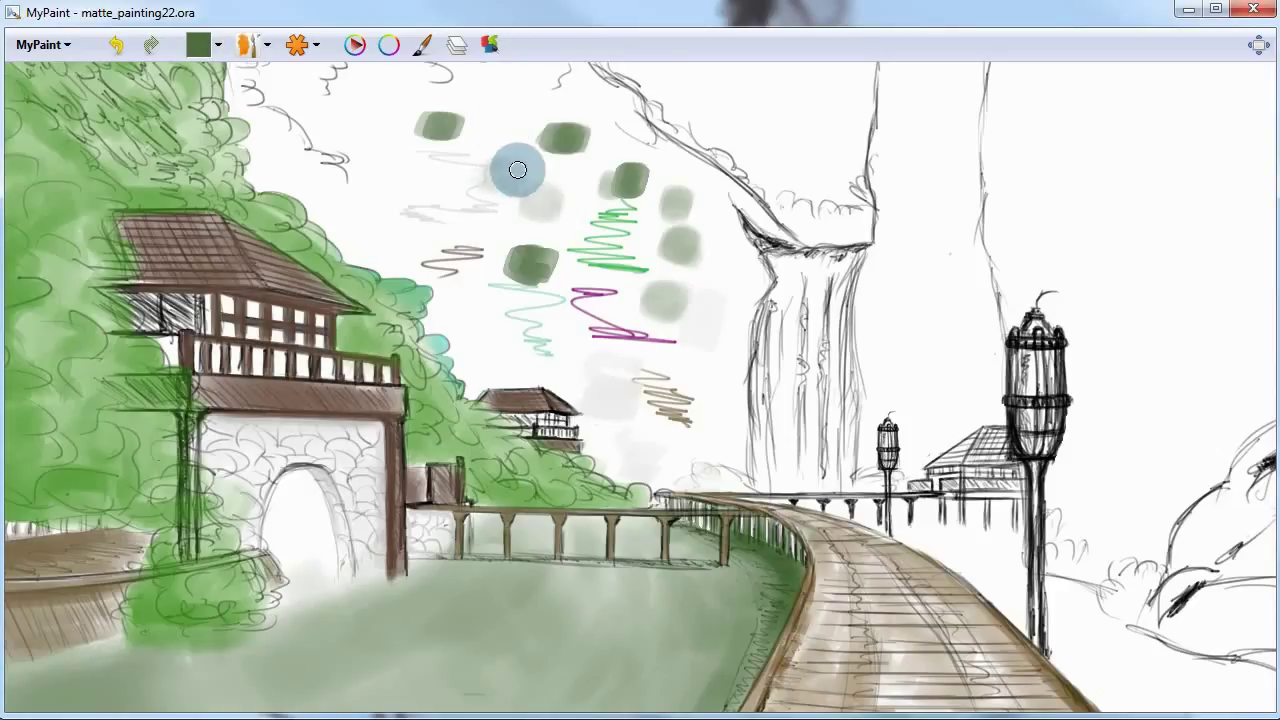
key("l")
left_click(1086, 156)
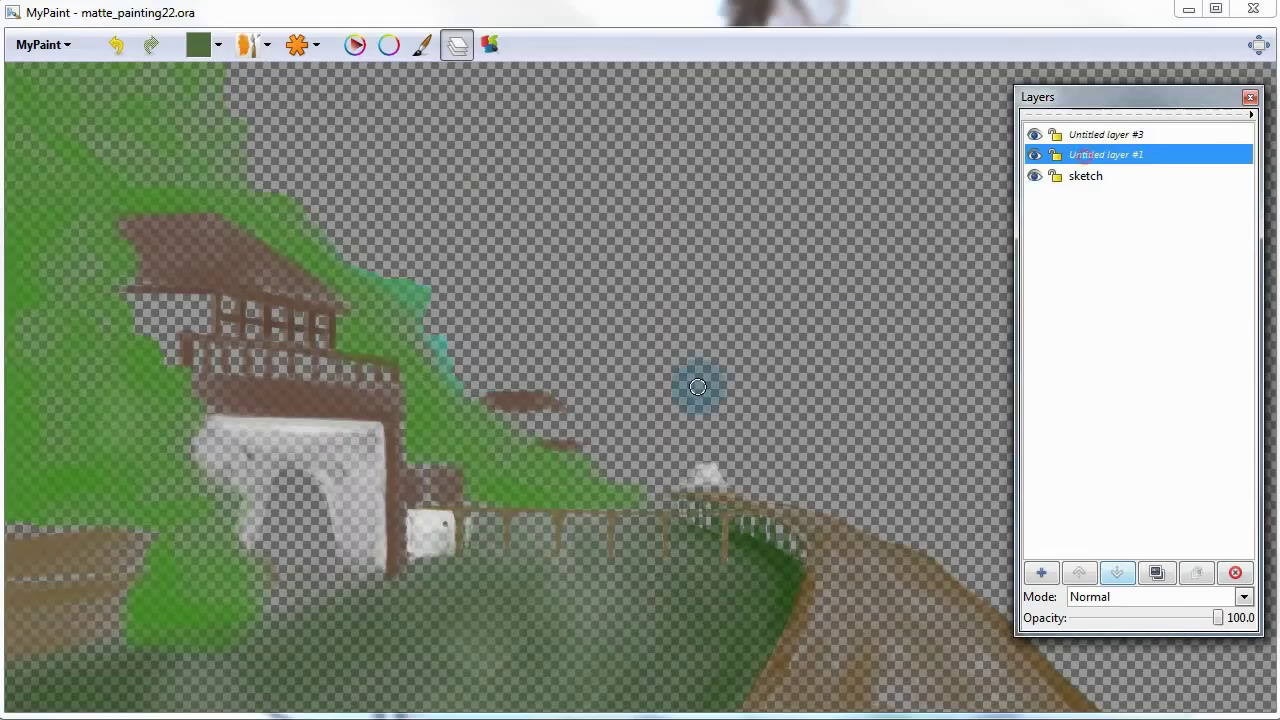
key("l")
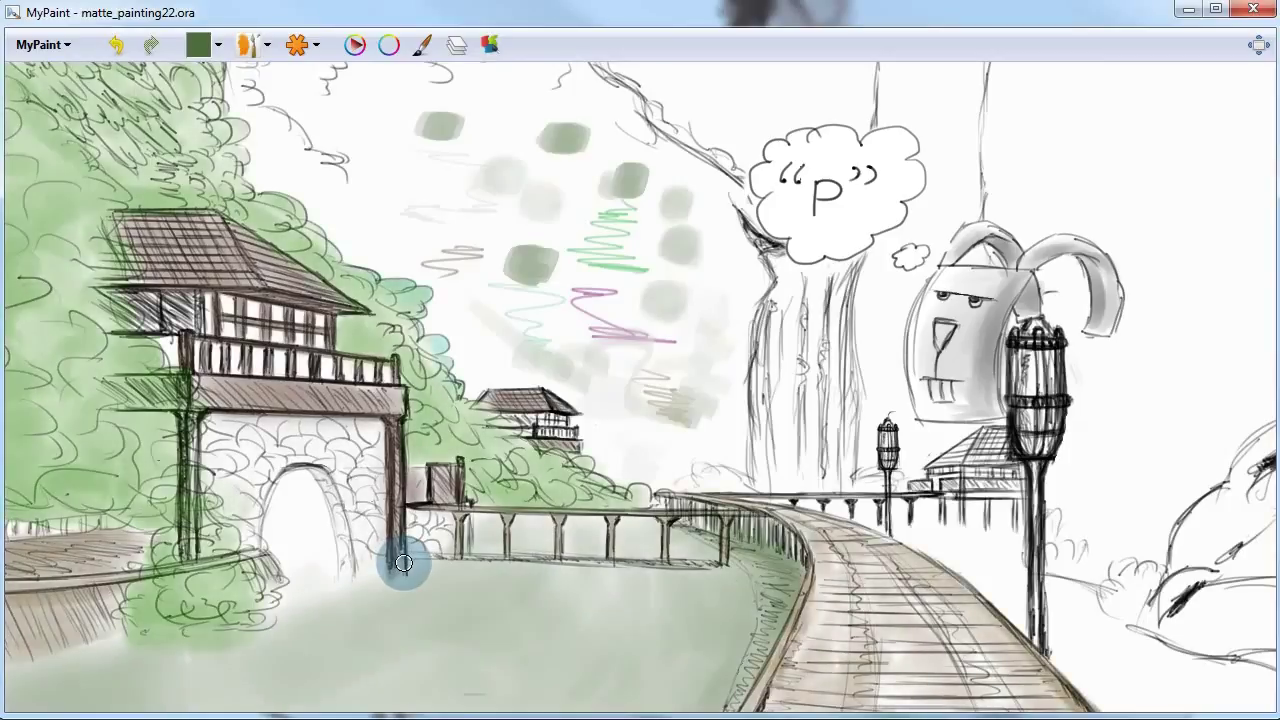
key("ctrl+b")
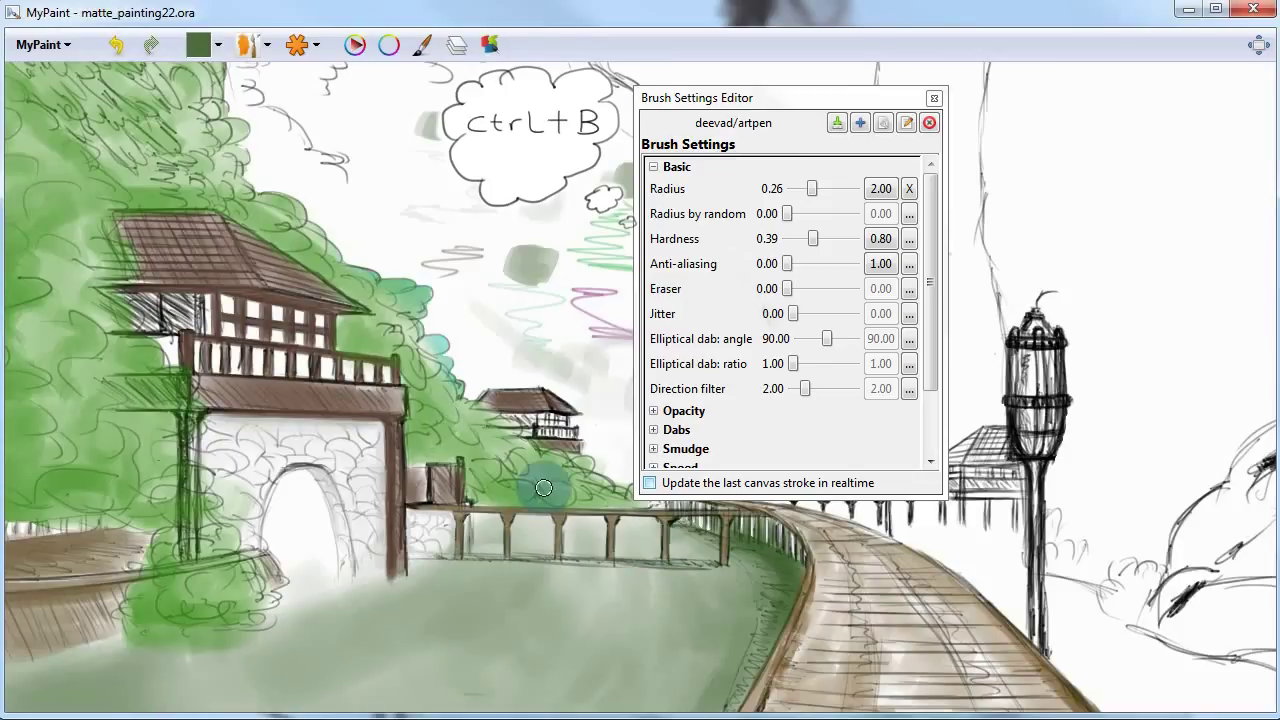
key("ctrl+b")
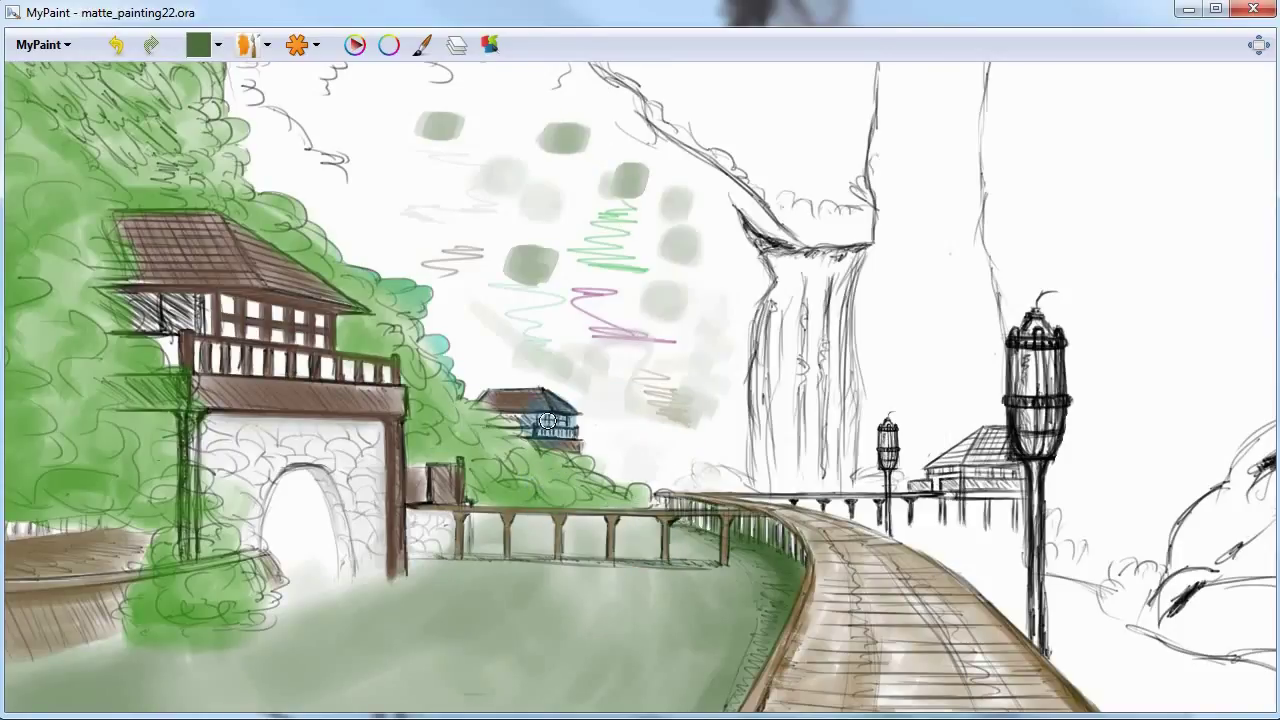
key("l")
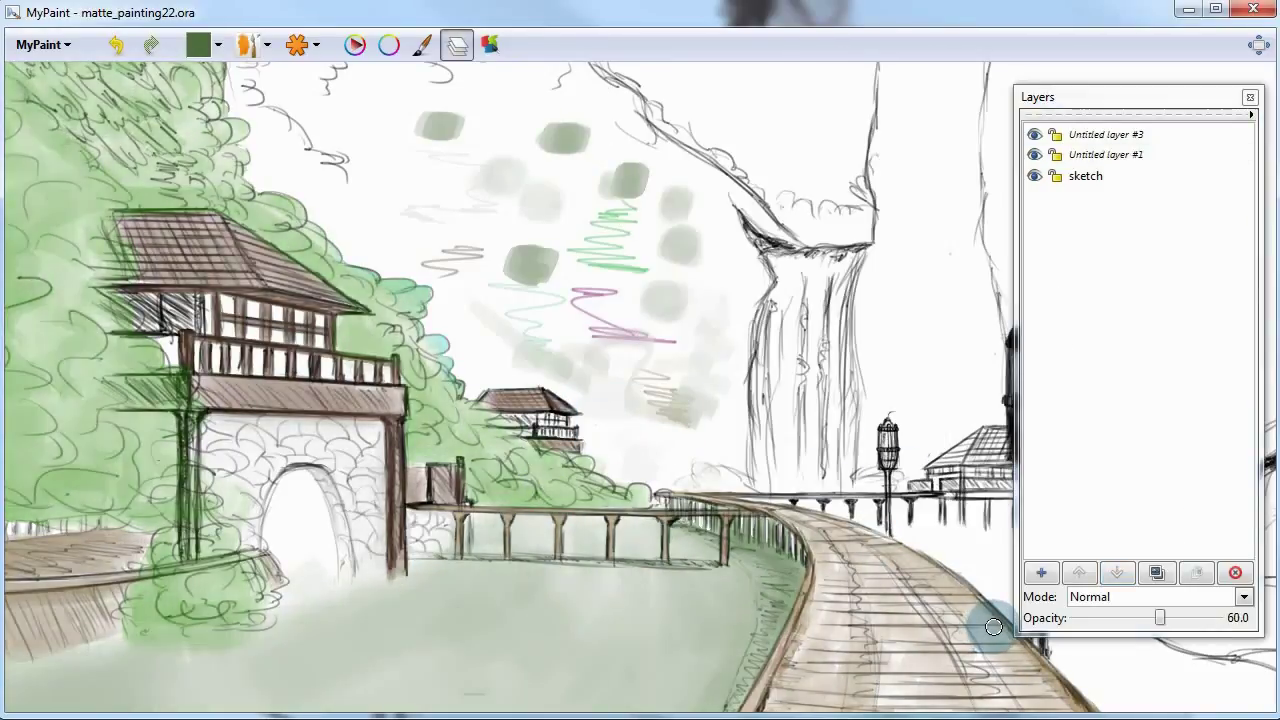
key("o")
key("o")
key("o")
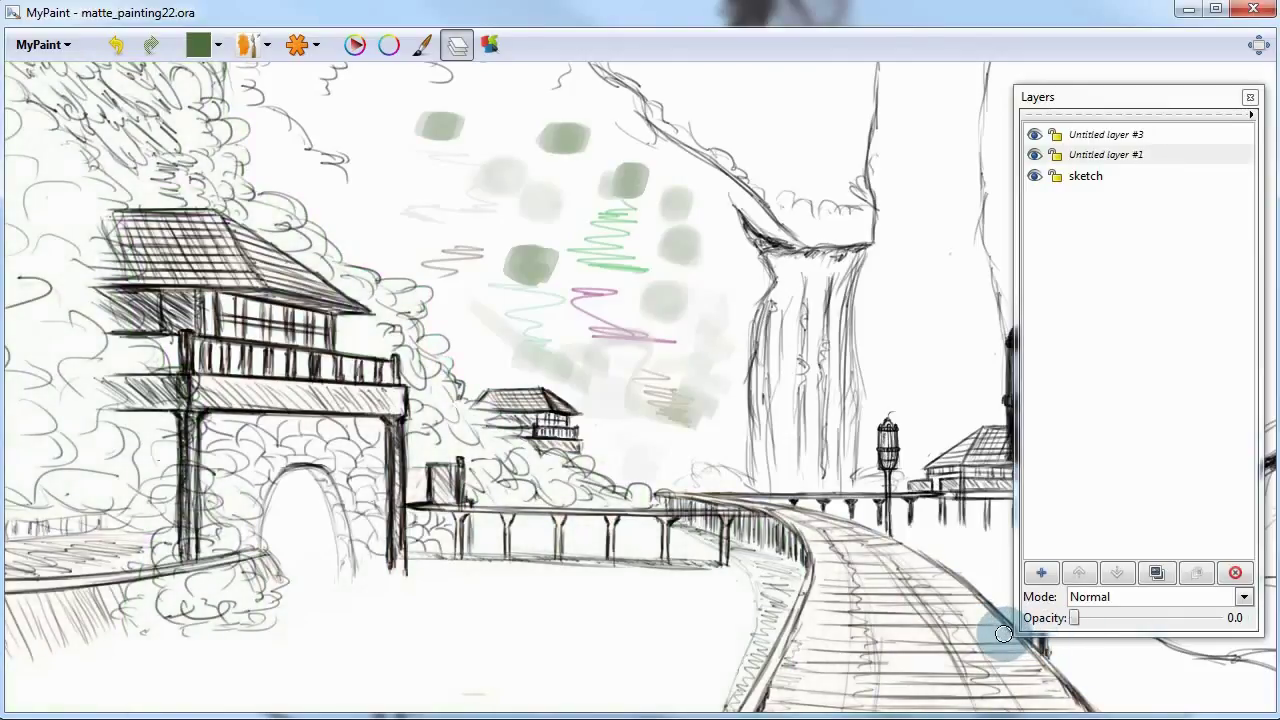
key("p")
key("p")
key("p")
key("p")
key("p")
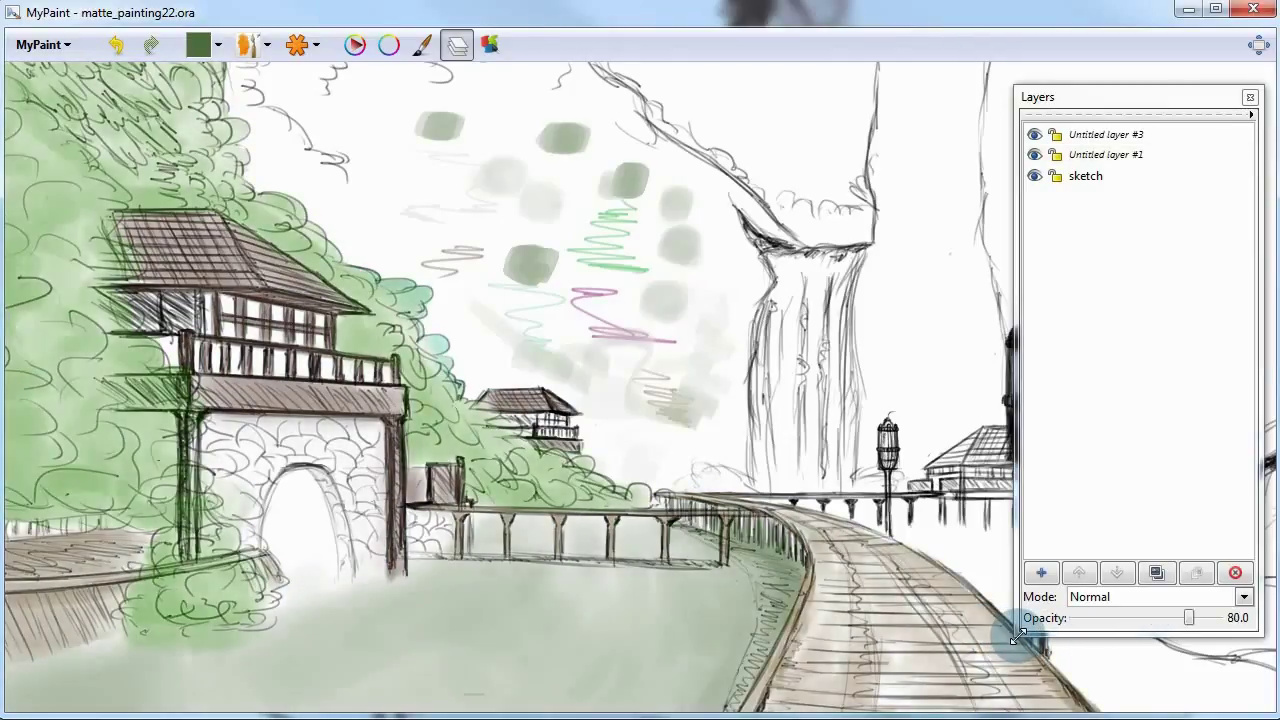
key("p")
key("o")
key("o")
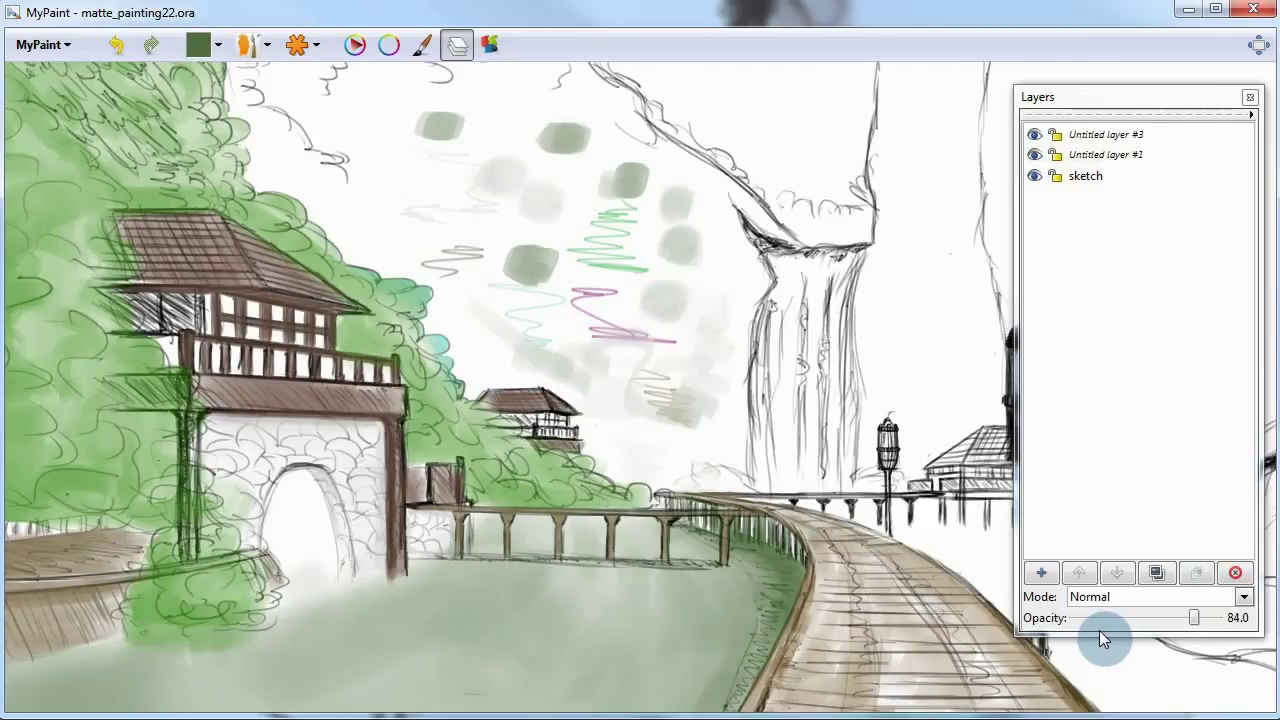
key("o")
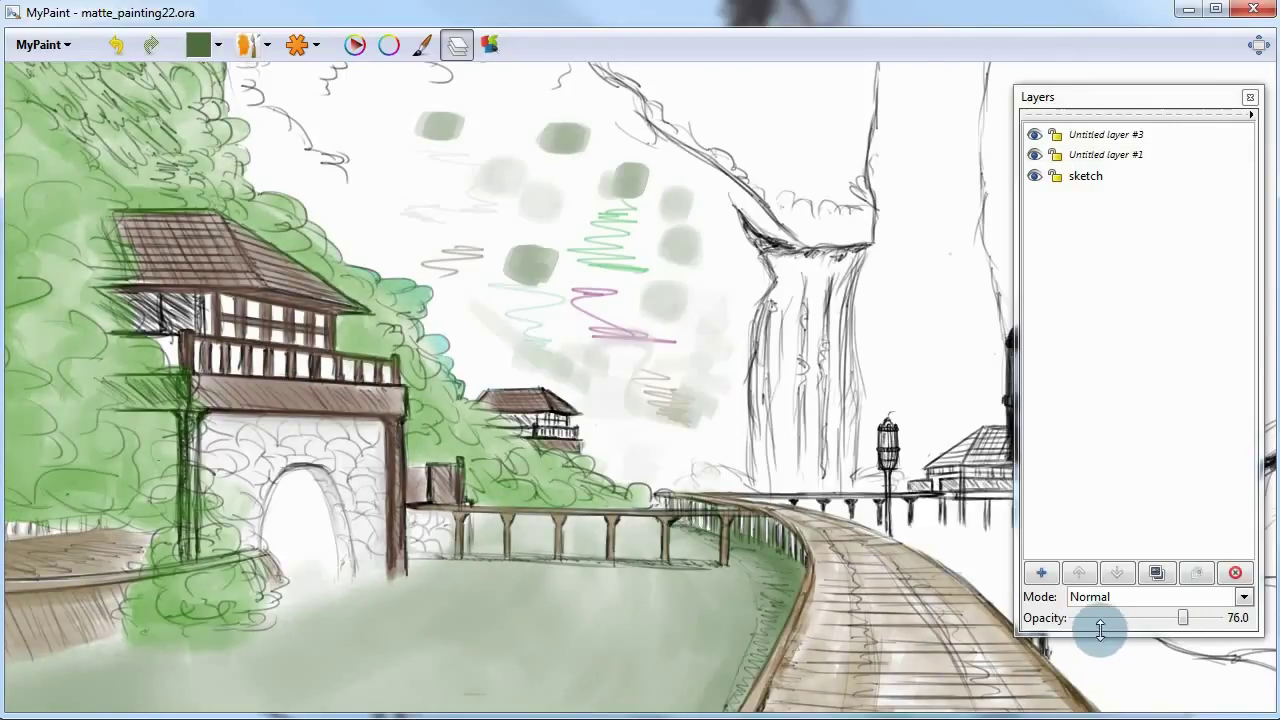
key("o")
key("o")
key("o")
key("p")
key("p")
key("p")
key("p")
key("p")
key("p")
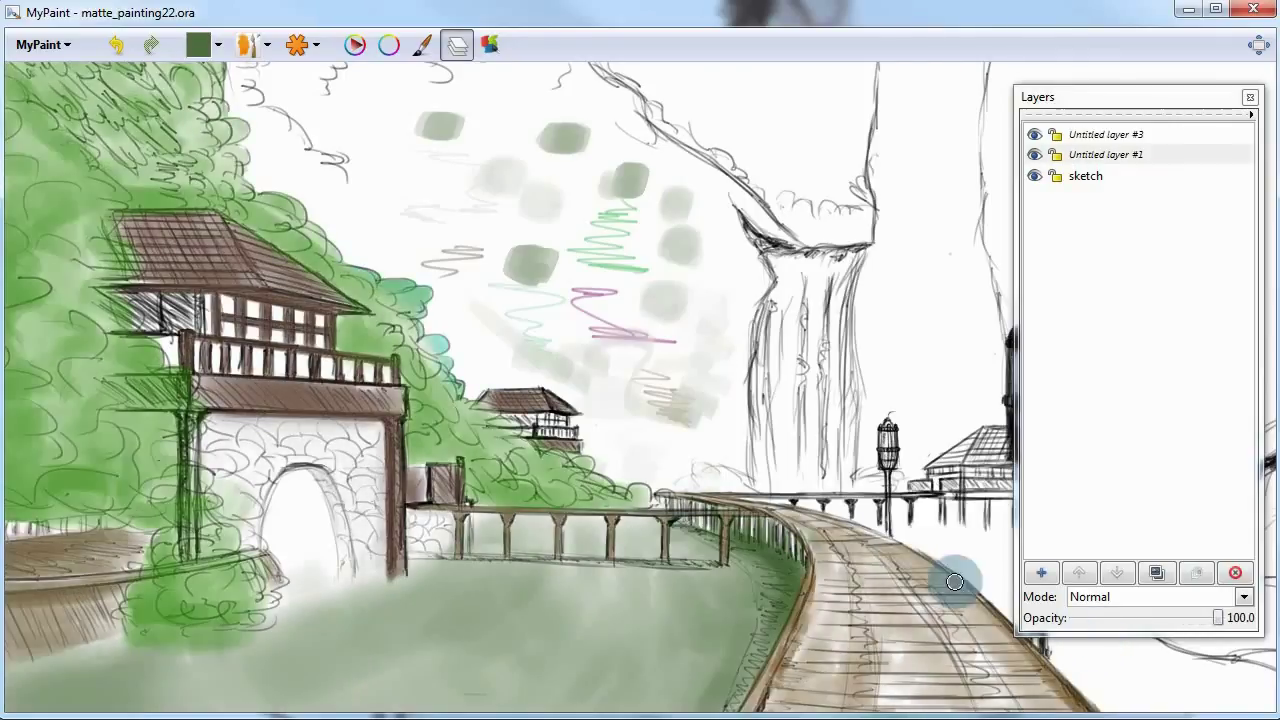
key("l")
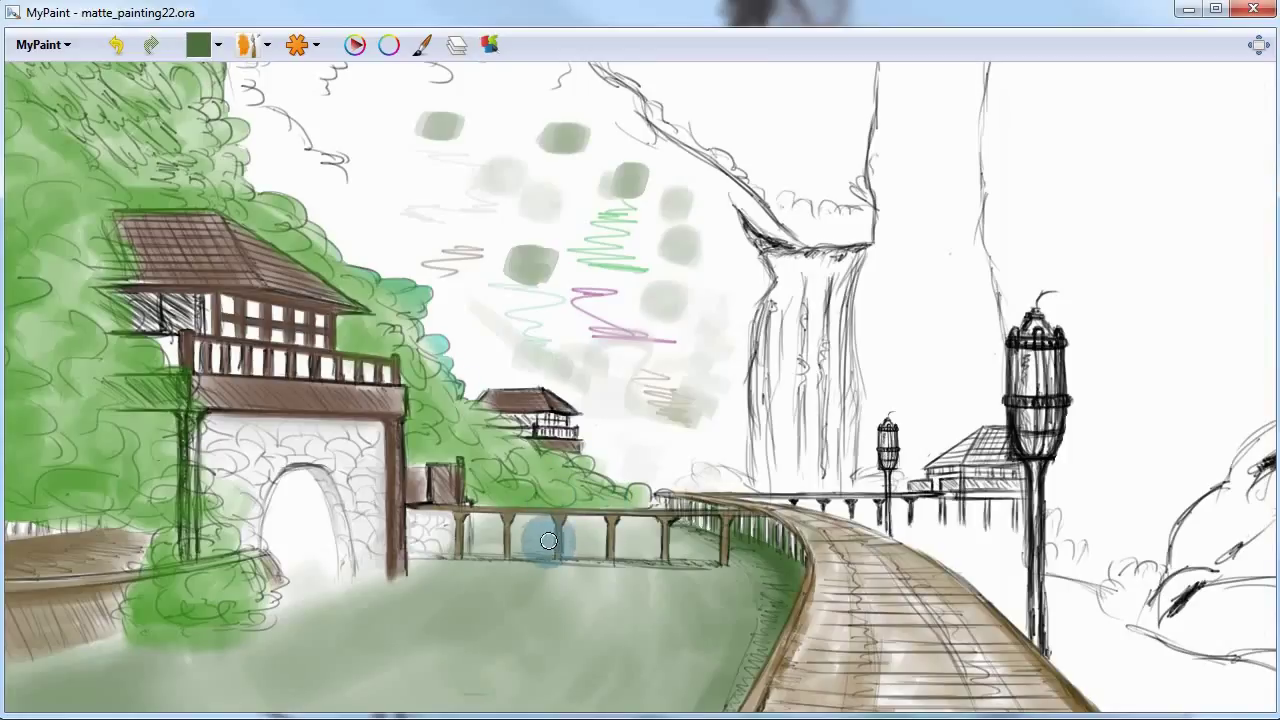